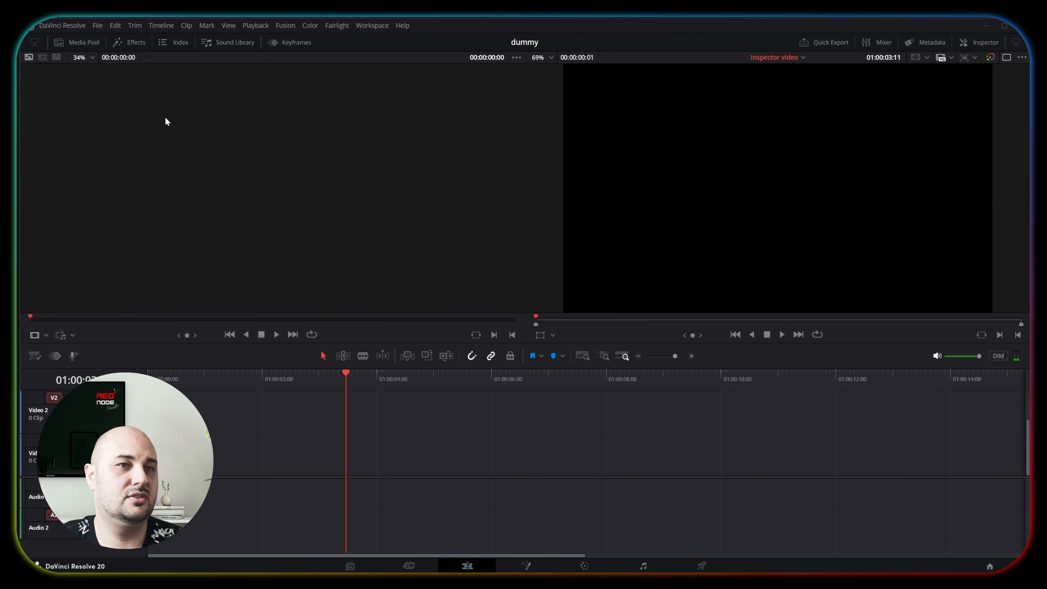
Open the effects library and preview the Blur, Cross, Dip To Color, Non-Additive and Smooth Cut transitions
{"action": "left_click", "coordinate": [127, 39]}
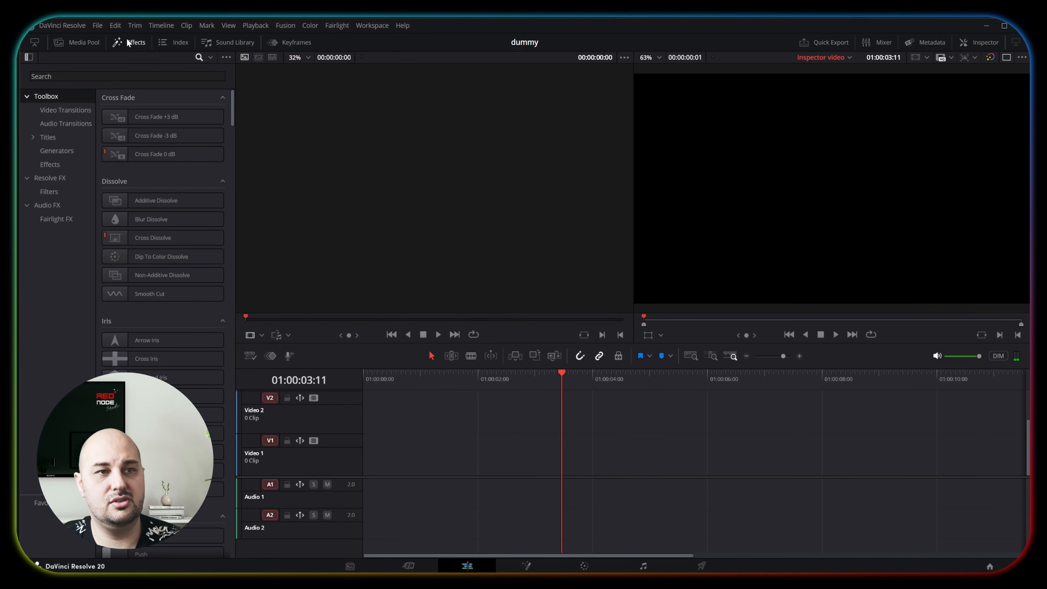
{"action": "mouse_move", "coordinate": [133, 222]}
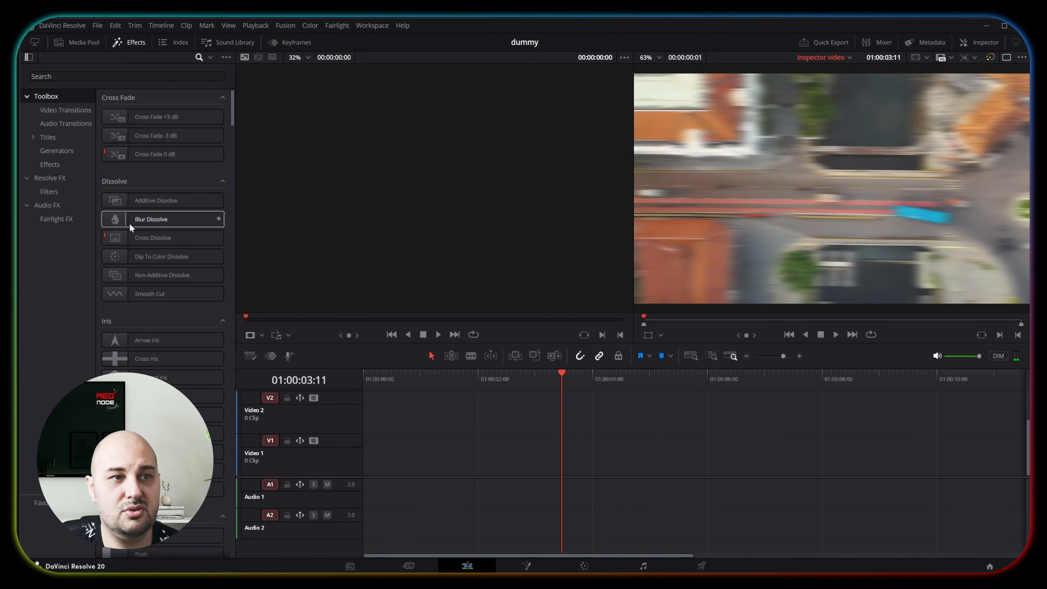
{"action": "mouse_move", "coordinate": [163, 239]}
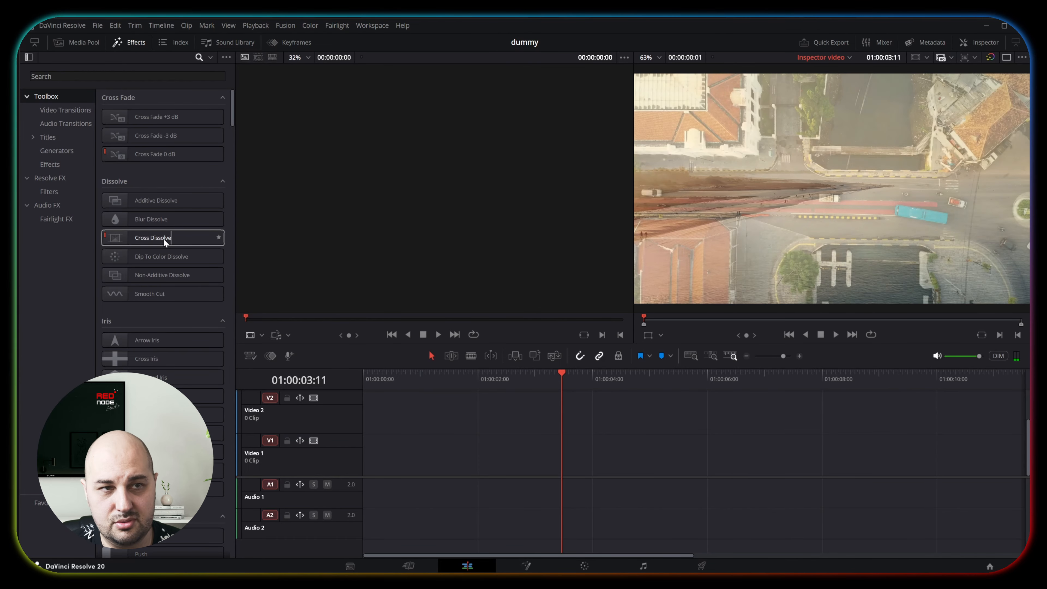
{"action": "mouse_move", "coordinate": [131, 259]}
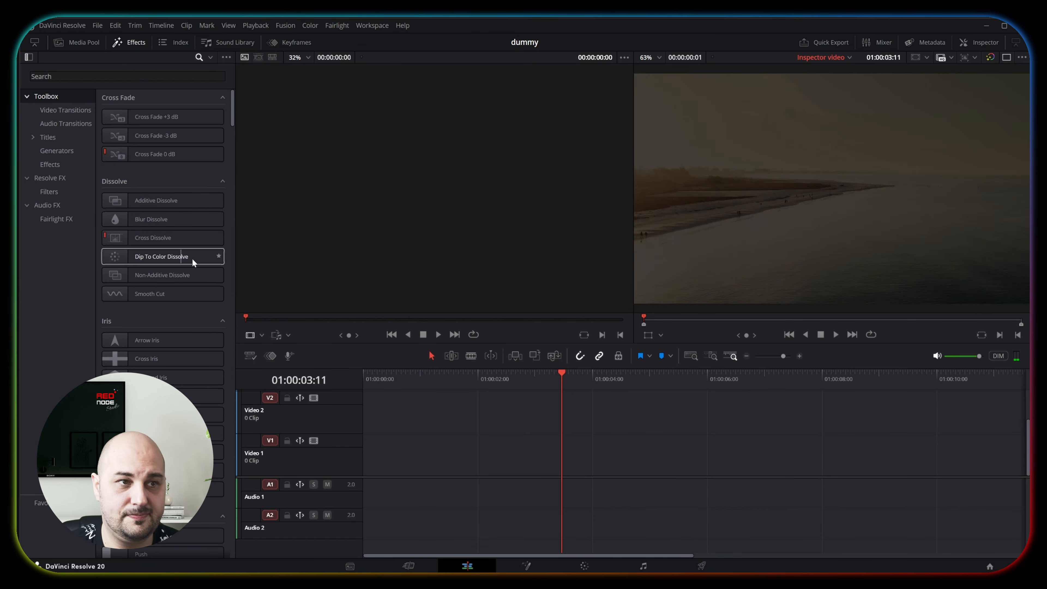
{"action": "mouse_move", "coordinate": [188, 278]}
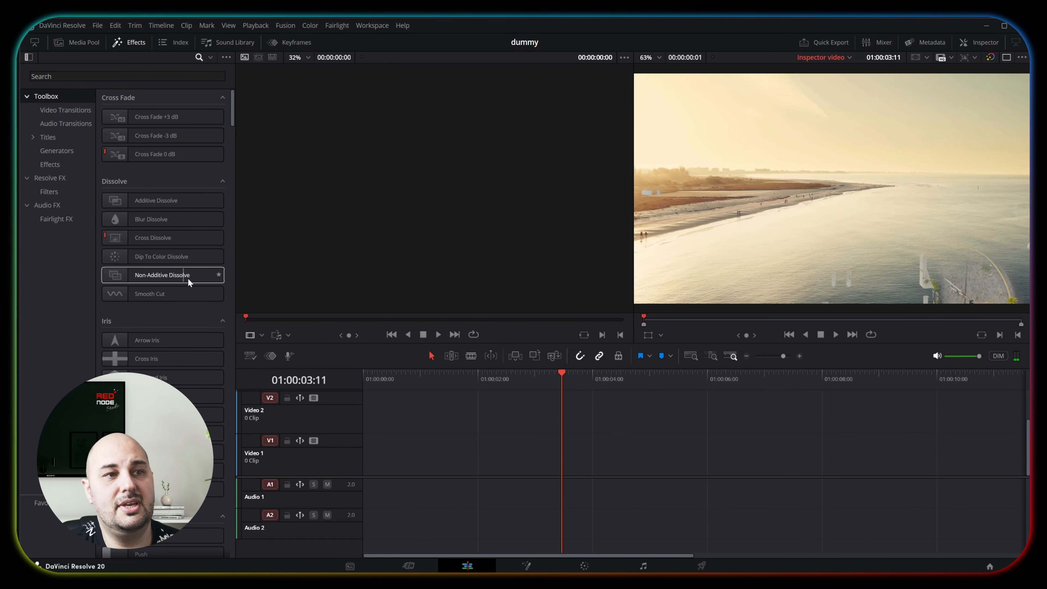
{"action": "mouse_move", "coordinate": [153, 297]}
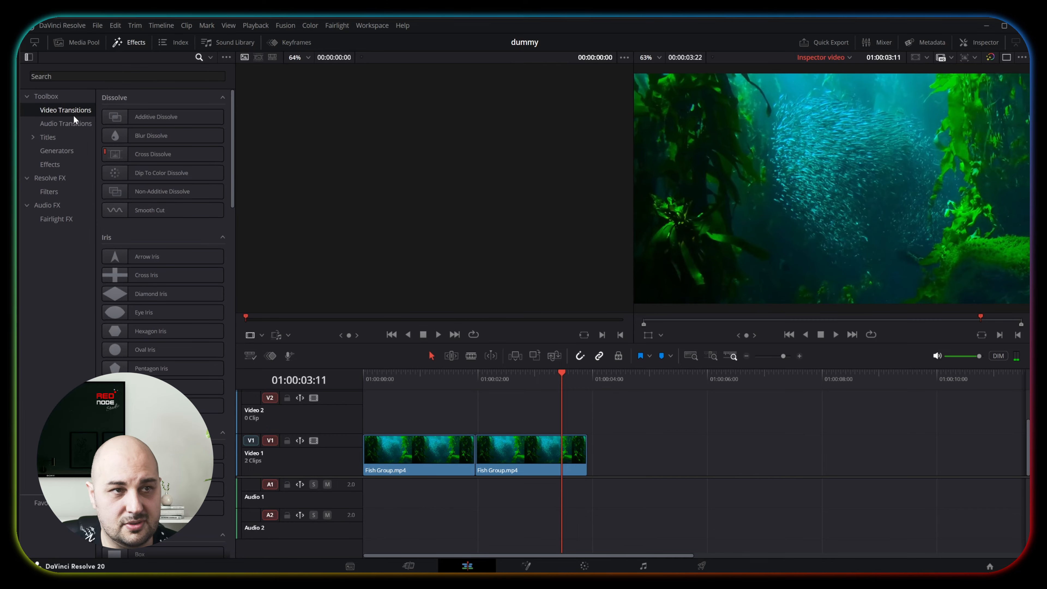
Replace the second Fish Group clip on Video 1 with Sea water.mp4 from the Footage bin
{"action": "left_click", "coordinate": [534, 440]}
{"action": "key", "text": "Delete"}
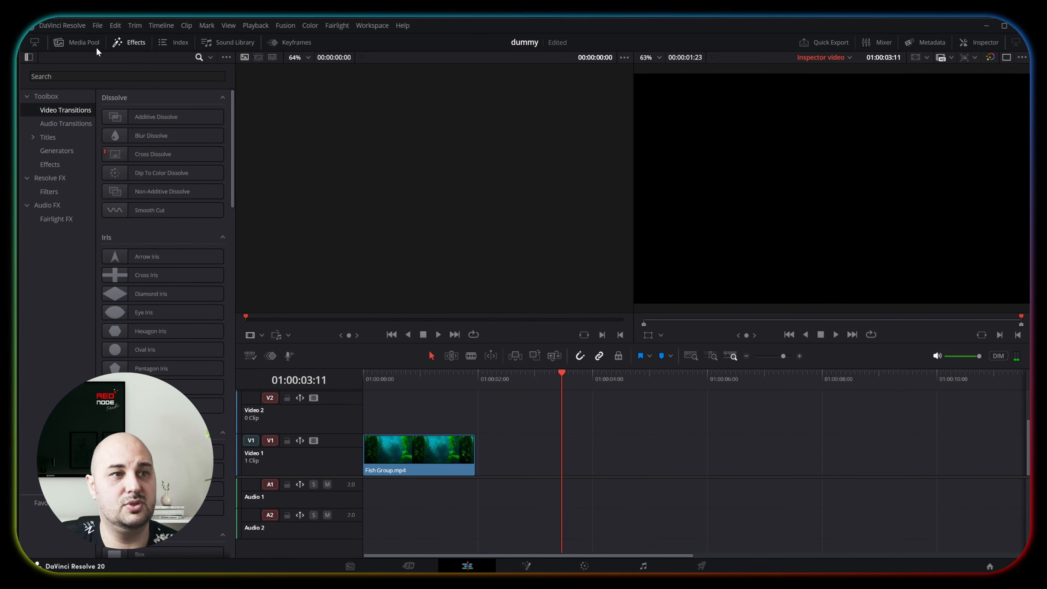
{"action": "left_click", "coordinate": [85, 42]}
{"action": "left_click_drag", "start_coordinate": [167, 211], "coordinate": [478, 451]}
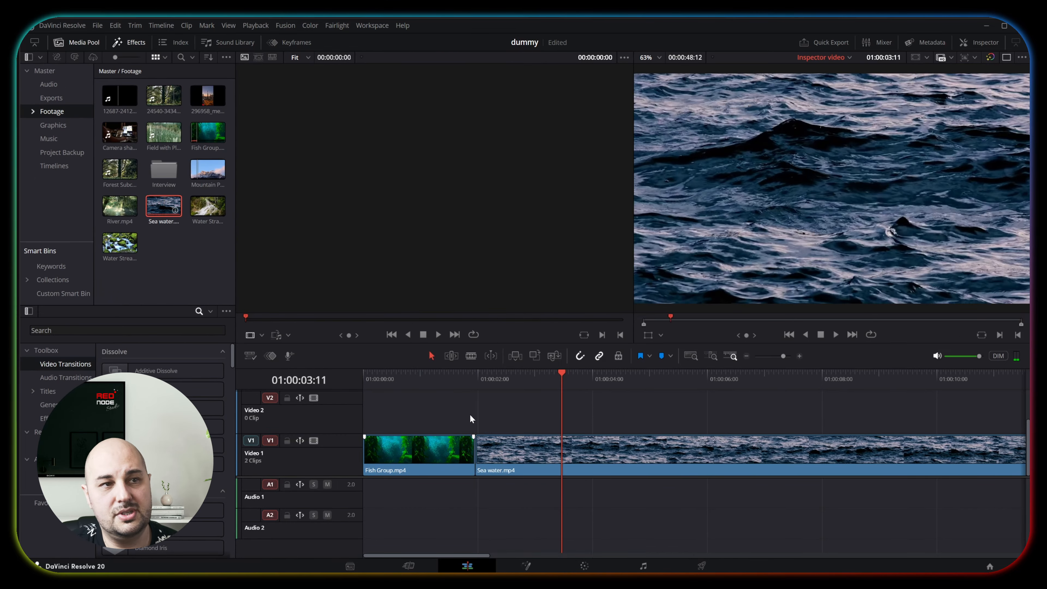
Play the timeline across the cut between the Fish Group and Sea water clips
{"action": "left_click", "coordinate": [459, 375]}
{"action": "key", "text": "space"}
{"action": "left_click", "coordinate": [434, 381]}
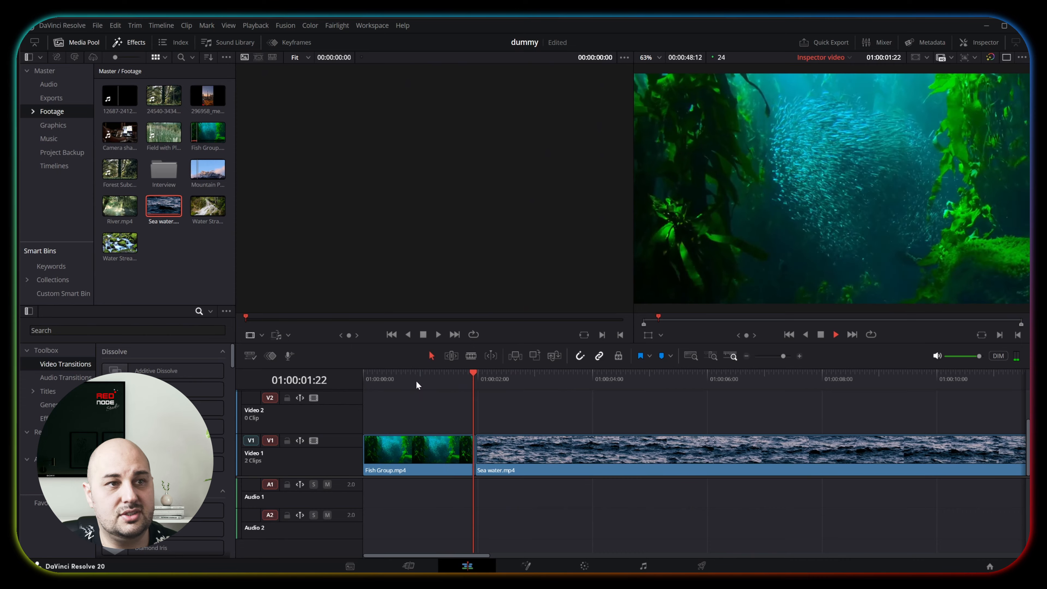
{"action": "key", "text": "space"}
Apply the Dip To Color Dissolve transition to the start of the Sea water clip and play it back
{"action": "left_click", "coordinate": [85, 42]}
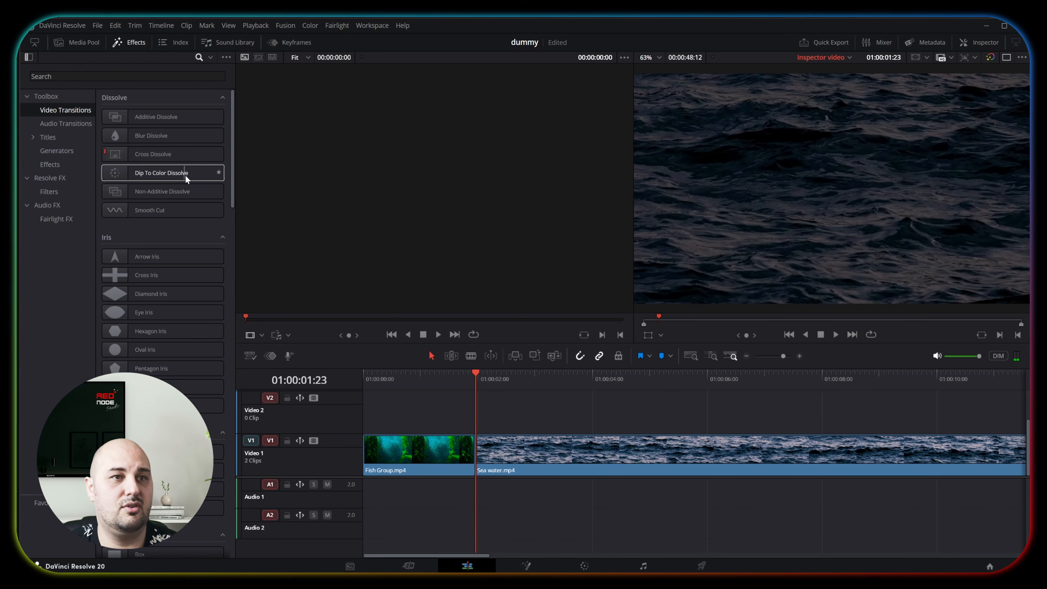
{"action": "left_click_drag", "start_coordinate": [186, 175], "coordinate": [482, 458]}
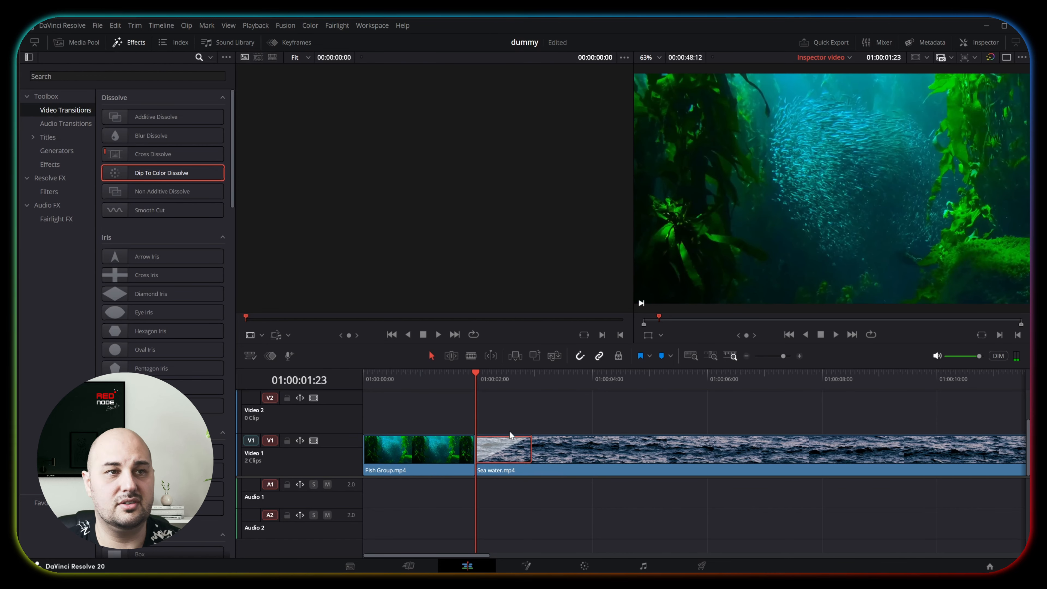
{"action": "left_click", "coordinate": [493, 452]}
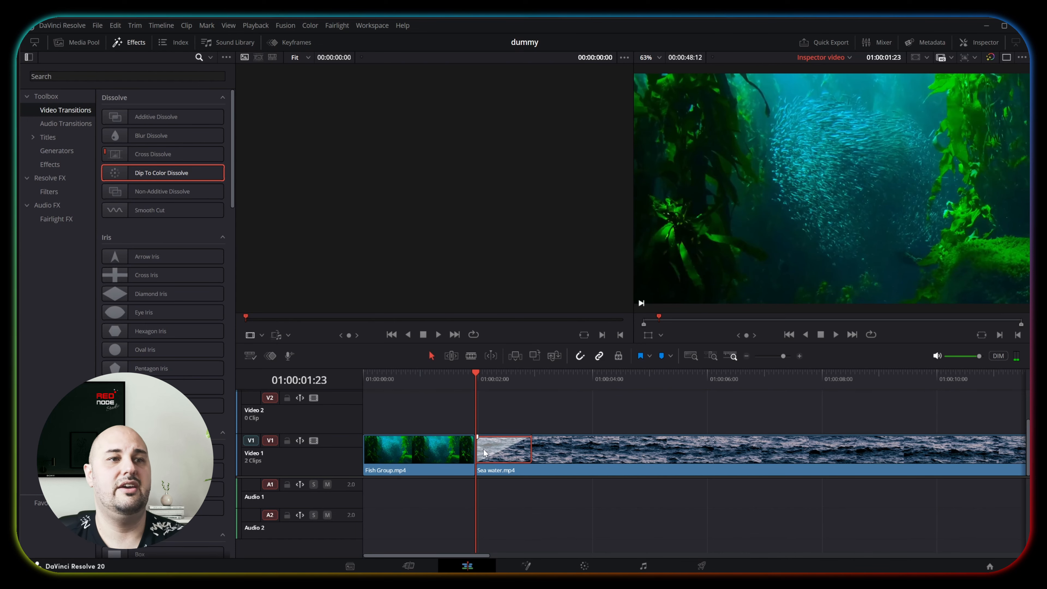
{"action": "left_click", "coordinate": [421, 374]}
{"action": "key", "text": "space"}
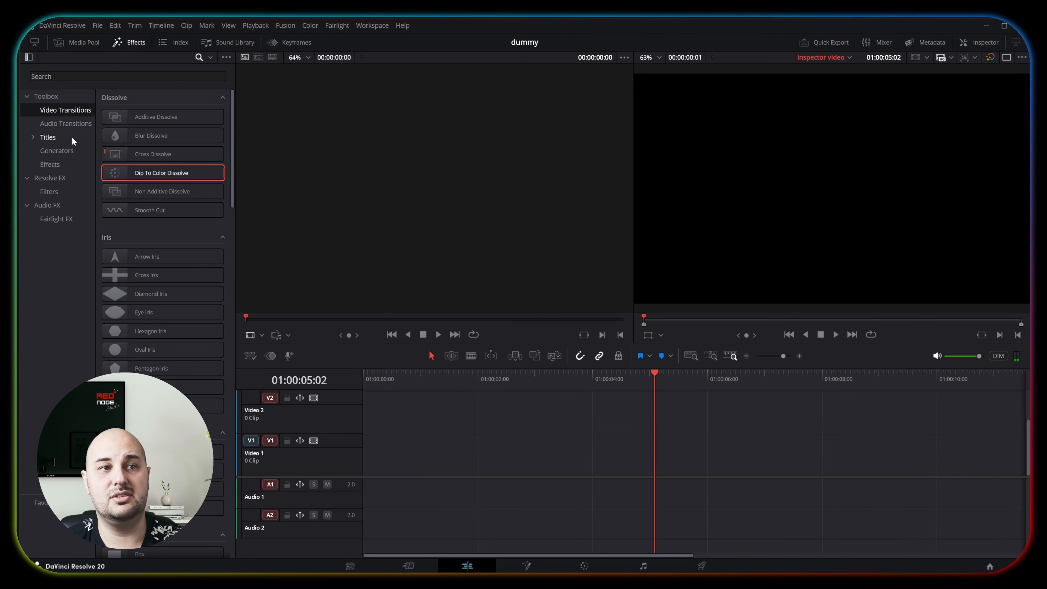
Add a Text+ title near the start of Video 1 and set its text to "TEXT"
{"action": "left_click", "coordinate": [72, 137]}
{"action": "left_click_drag", "start_coordinate": [181, 231], "coordinate": [366, 441]}
{"action": "left_click", "coordinate": [458, 375]}
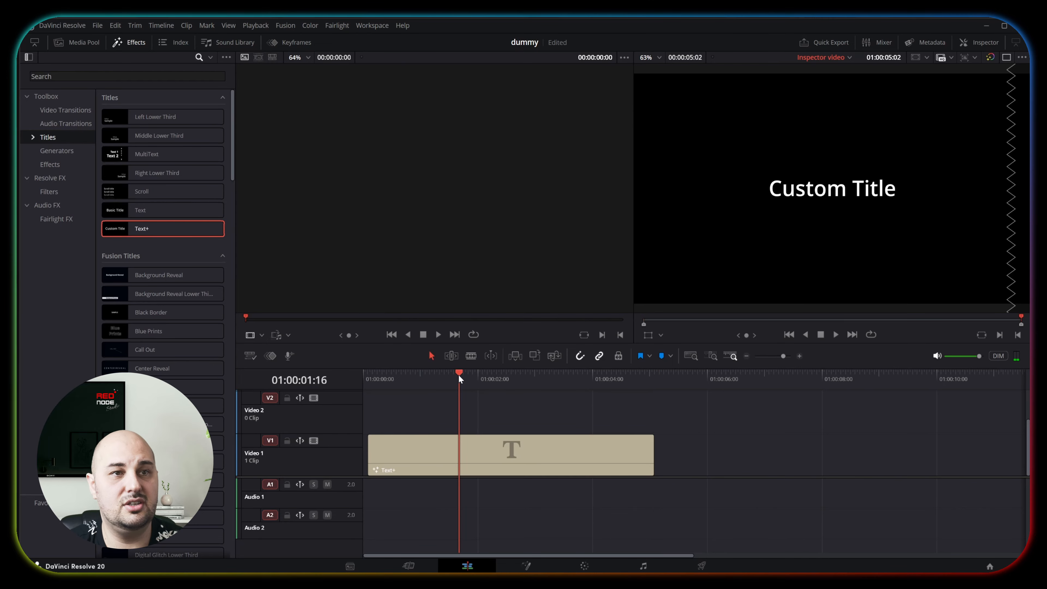
{"action": "left_click", "coordinate": [496, 452]}
{"action": "left_click", "coordinate": [982, 42]}
{"action": "left_click", "coordinate": [880, 170]}
{"action": "type", "text": "TEXT"}
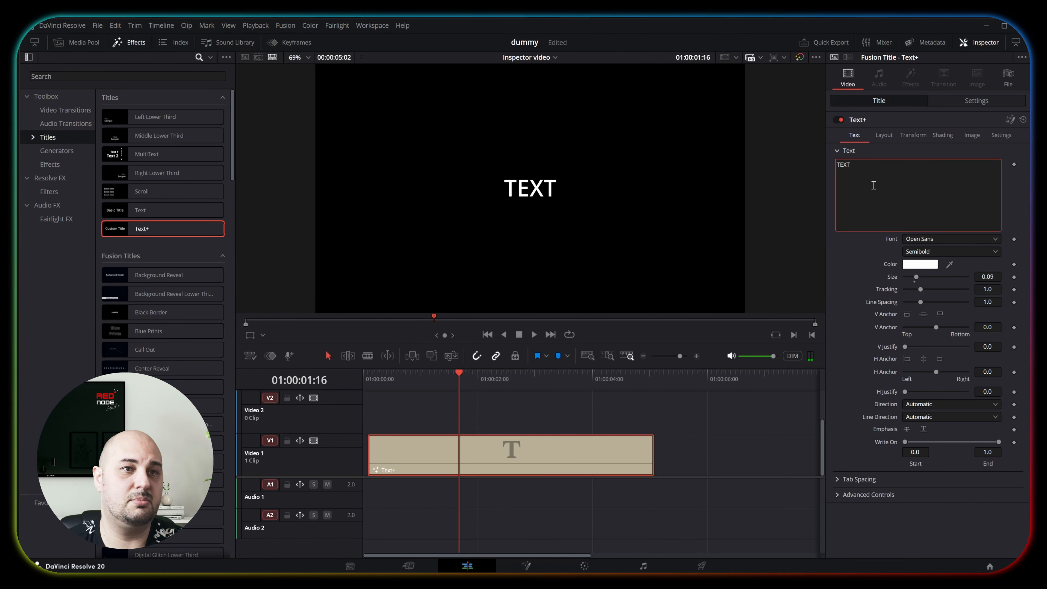
Set the title's font to Microsoft Yi Baiti and increase its tracking
{"action": "left_click", "coordinate": [948, 238]}
{"action": "left_click", "coordinate": [944, 307]}
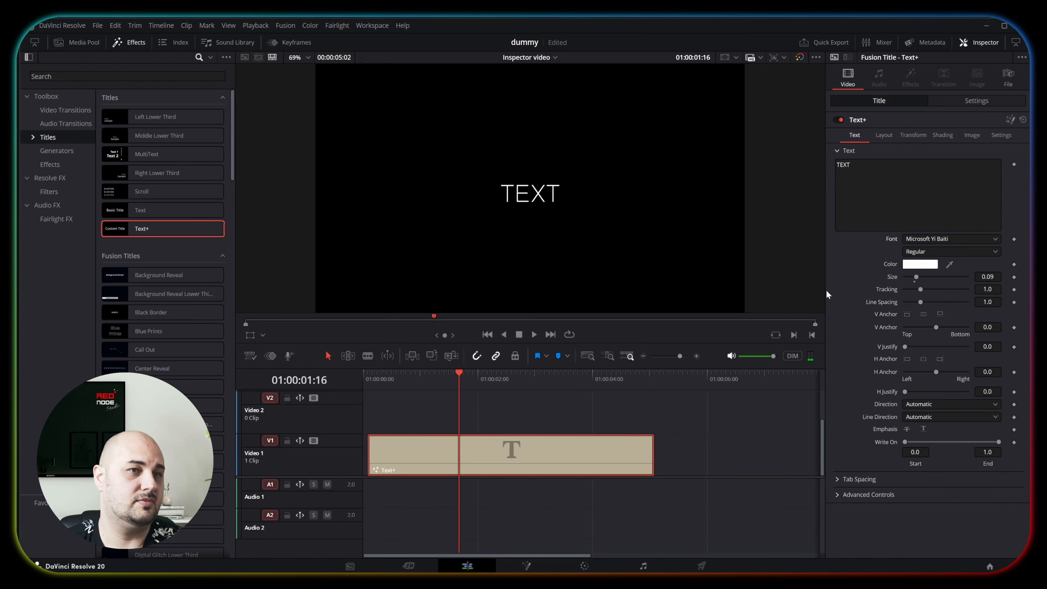
{"action": "left_click_drag", "start_coordinate": [921, 289], "coordinate": [931, 291]}
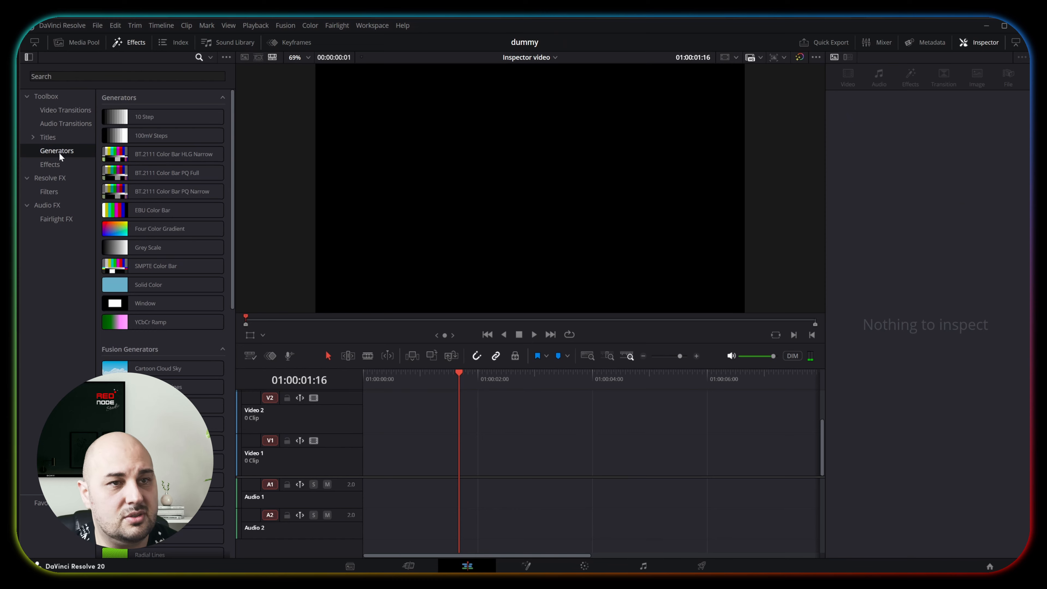
Add a Solid Color generator at the start of Video 1 and set its color to orange-red #f03510
{"action": "left_click_drag", "start_coordinate": [138, 285], "coordinate": [385, 437]}
{"action": "left_click_drag", "start_coordinate": [192, 289], "coordinate": [375, 479]}
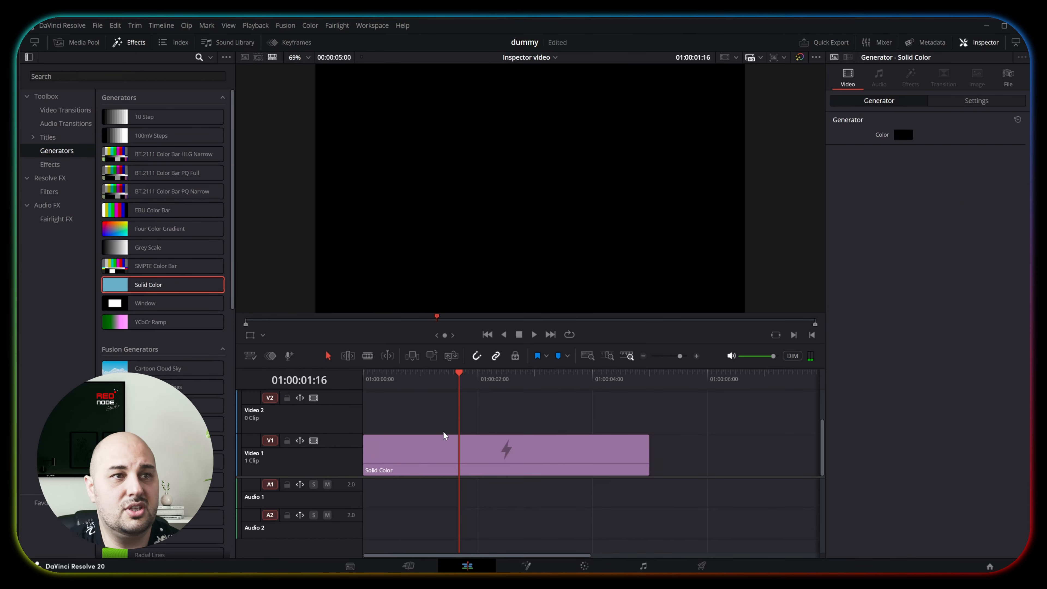
{"action": "left_click", "coordinate": [444, 435]}
{"action": "left_click", "coordinate": [903, 135]}
{"action": "left_click_drag", "start_coordinate": [627, 269], "coordinate": [623, 222]}
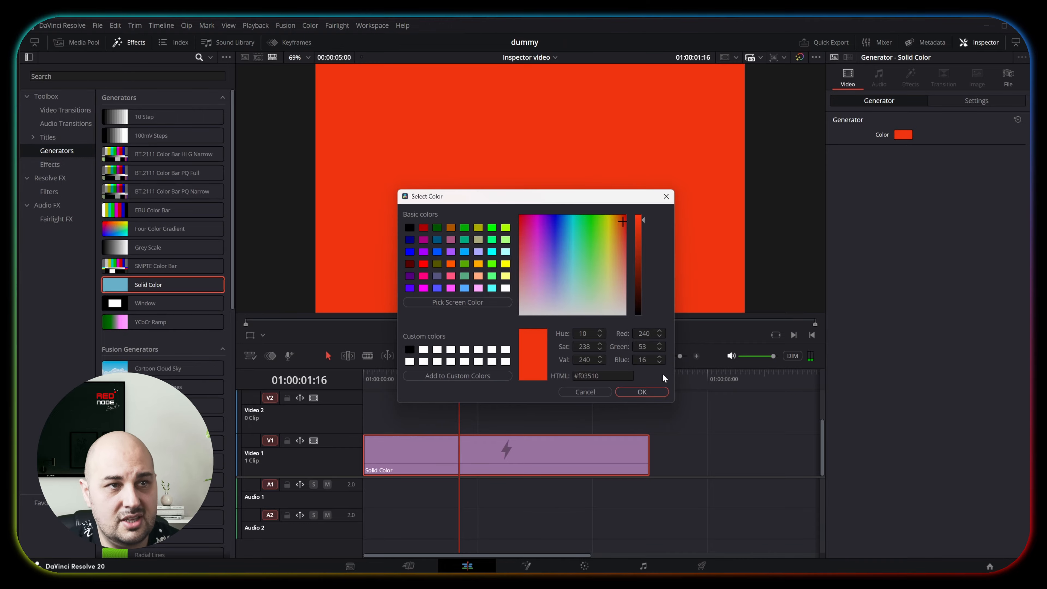
{"action": "left_click", "coordinate": [642, 391]}
Place a Four Color Gradient generator over the solid color on Video 1 and browse the remaining generators and stinger transitions
{"action": "left_click_drag", "start_coordinate": [160, 228], "coordinate": [387, 460]}
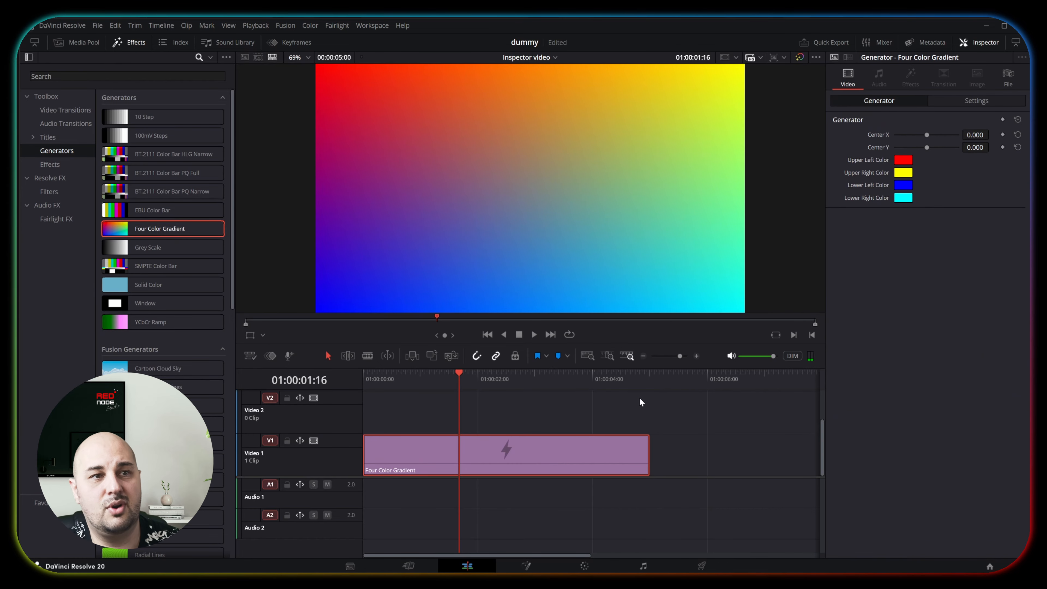
{"action": "scroll", "coordinate": [173, 454], "scroll_direction": "down", "scroll_amount": 8}
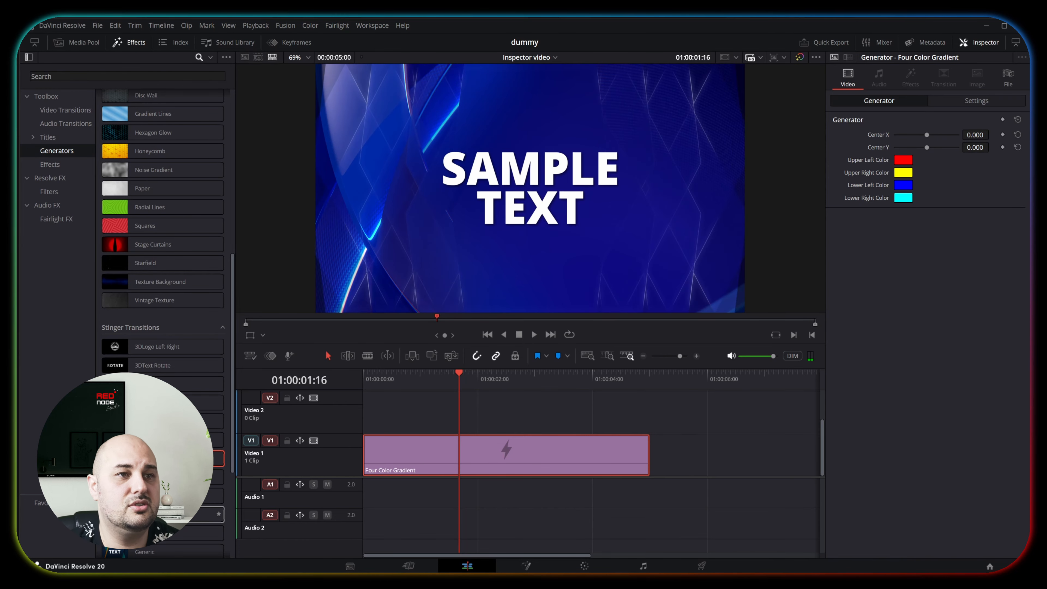
{"action": "scroll", "coordinate": [176, 535], "scroll_direction": "down", "scroll_amount": 4}
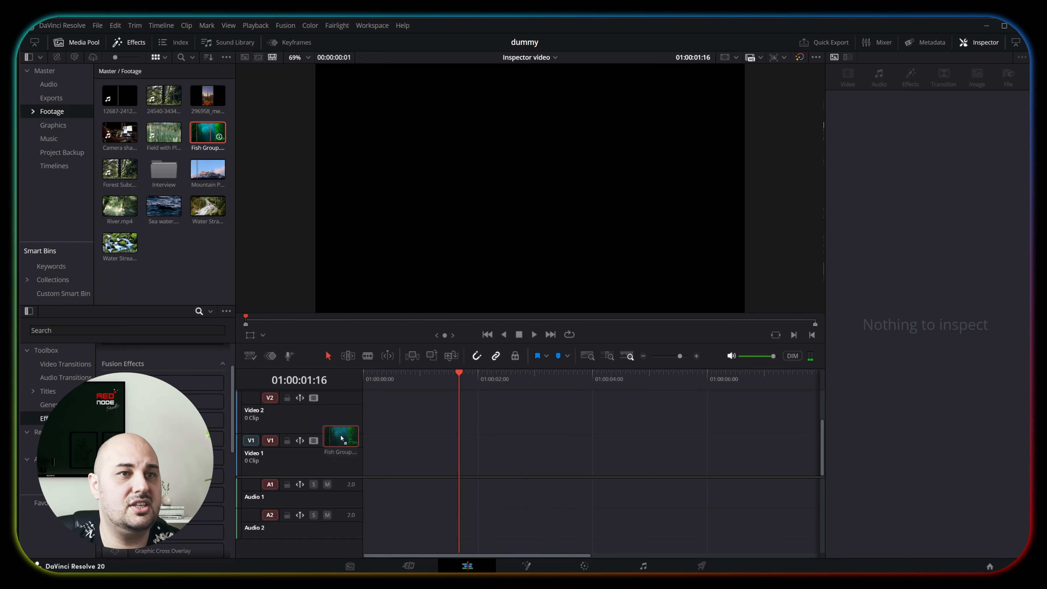
Place Fish Group.mp4 at the start of Video 1 and apply the Drone Overlay effect to it
{"action": "left_click_drag", "start_coordinate": [342, 438], "coordinate": [363, 452]}
{"action": "left_click_drag", "start_coordinate": [215, 136], "coordinate": [365, 452]}
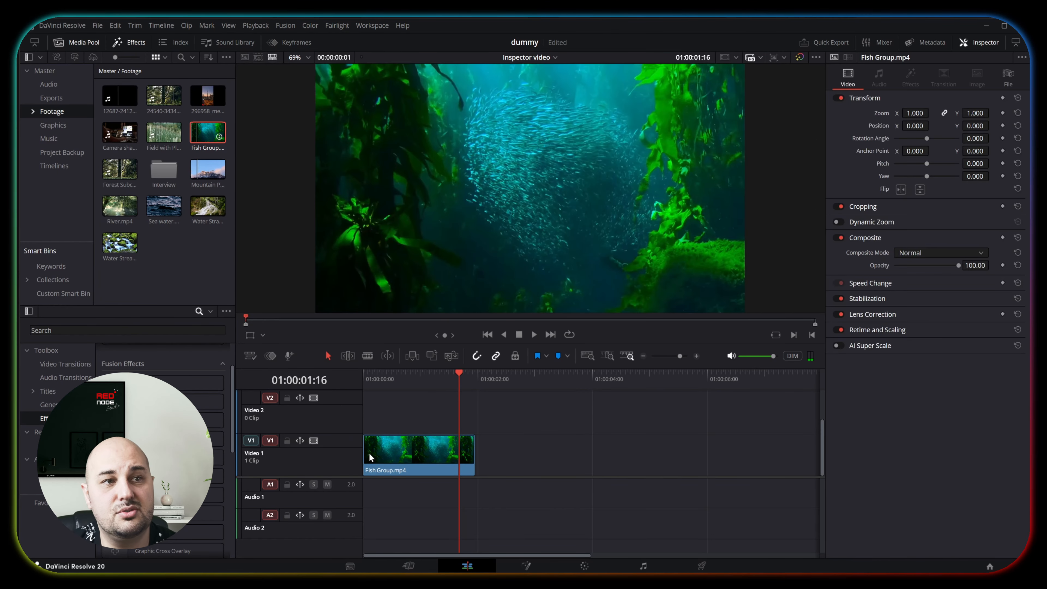
{"action": "left_click", "coordinate": [98, 42]}
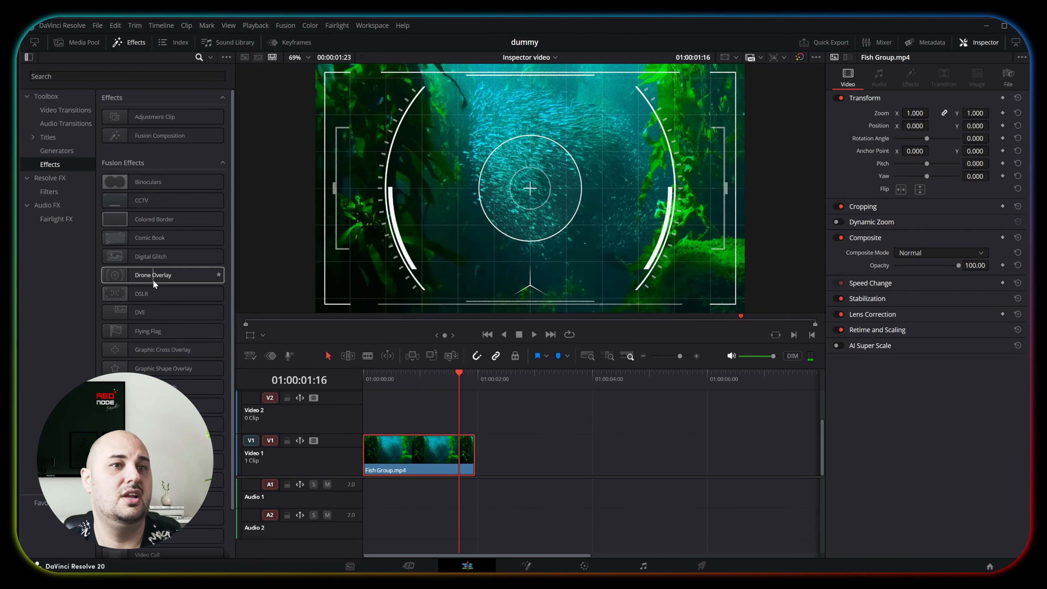
{"action": "left_click_drag", "start_coordinate": [153, 280], "coordinate": [447, 440]}
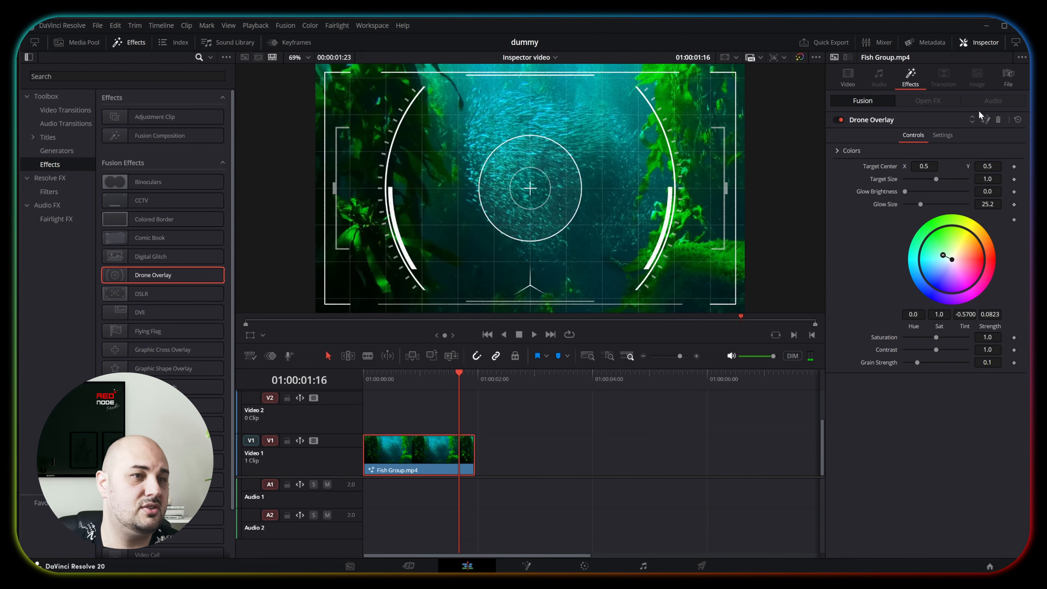
Remove the Drone Overlay from the Fish Group clip and apply the Binoculars effect instead
{"action": "left_click", "coordinate": [999, 120]}
{"action": "left_click", "coordinate": [158, 182]}
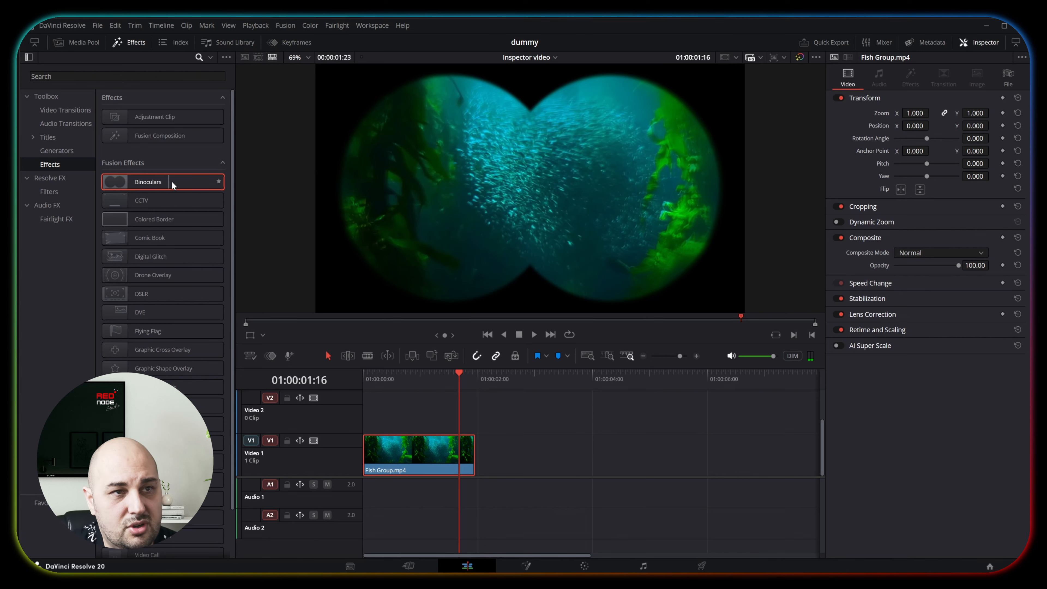
{"action": "left_click_drag", "start_coordinate": [172, 181], "coordinate": [412, 455]}
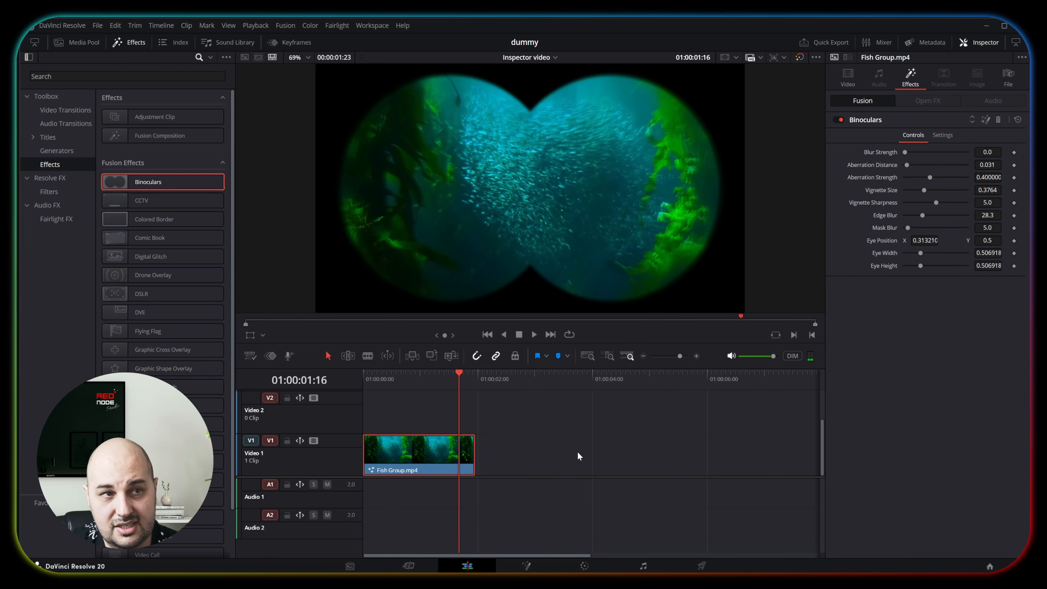
Try different aberration, vignette and blur settings on the Binoculars effect and reset them
{"action": "left_click_drag", "start_coordinate": [907, 164], "coordinate": [926, 177]}
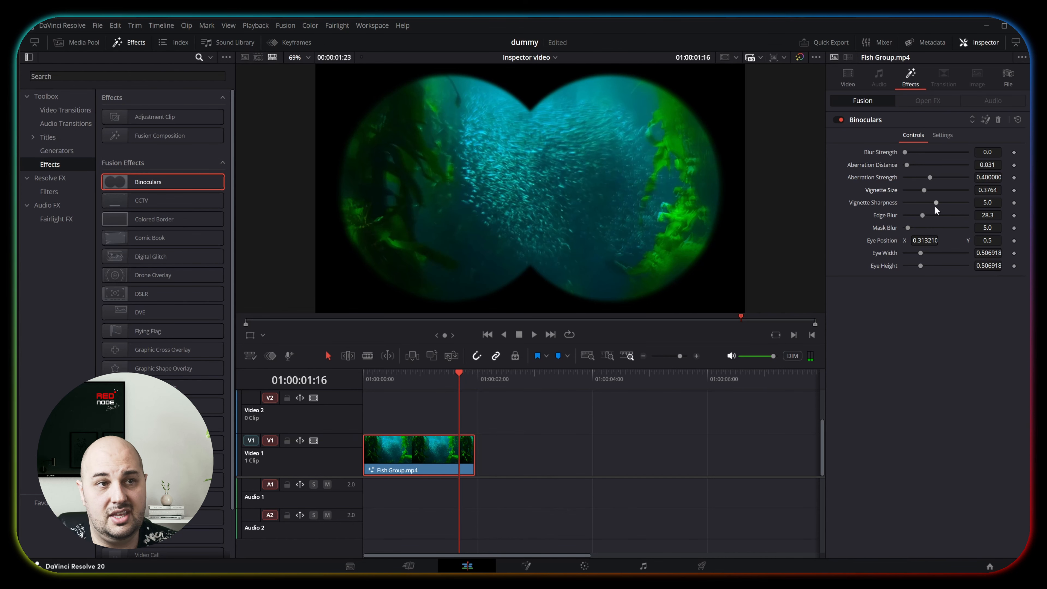
{"action": "left_click_drag", "start_coordinate": [935, 203], "coordinate": [908, 230]}
{"action": "double_click", "coordinate": [923, 202]}
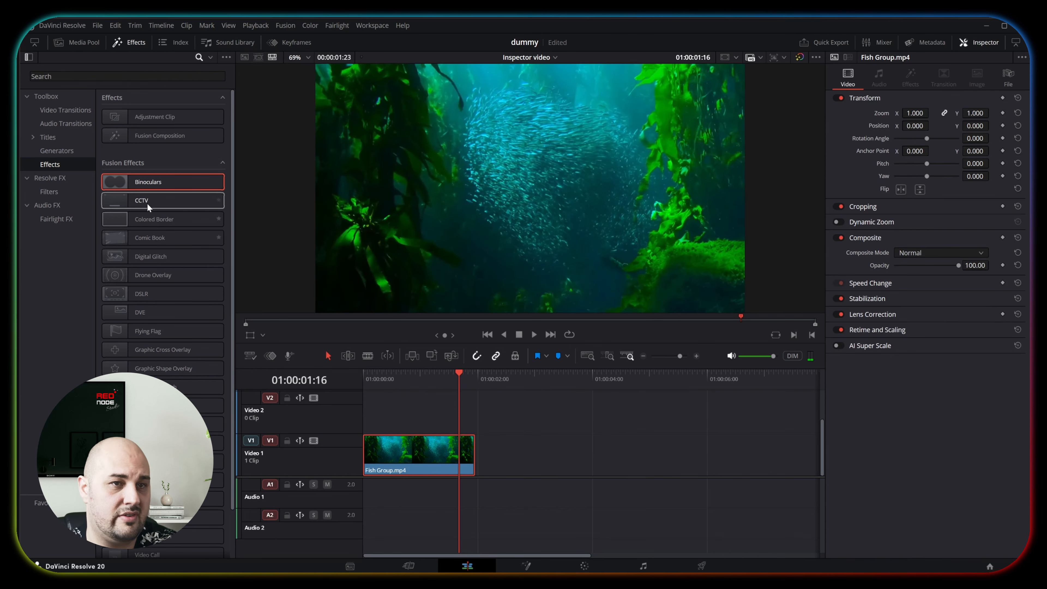
Apply the CCTV effect to the Fish Group clip and scrub through the result
{"action": "left_click_drag", "start_coordinate": [143, 201], "coordinate": [408, 461]}
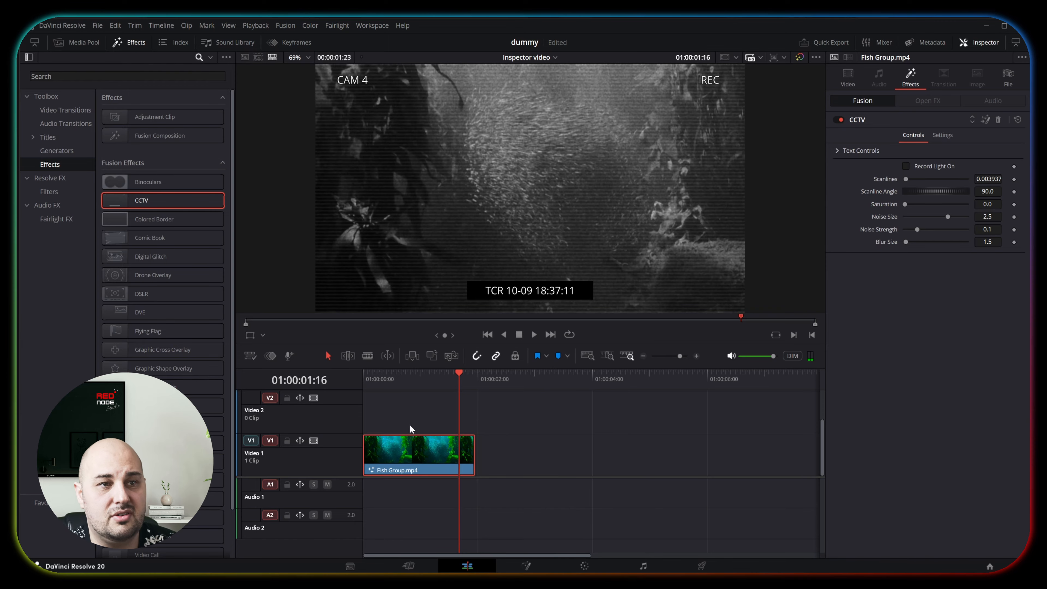
{"action": "left_click", "coordinate": [413, 377]}
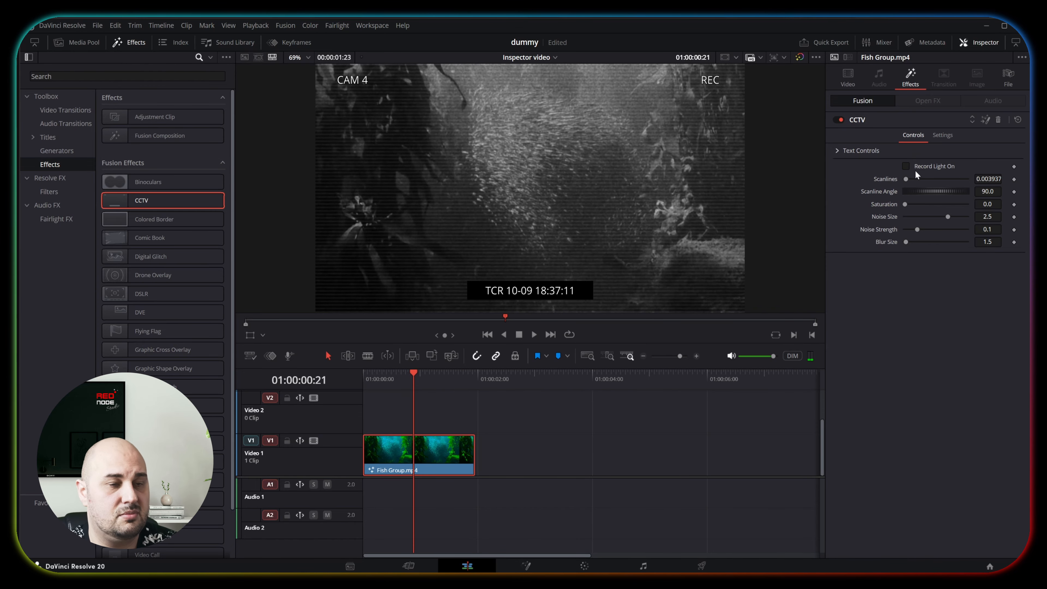
{"action": "left_click_drag", "start_coordinate": [382, 384], "coordinate": [427, 386]}
Try out the CCTV effect's scanline and saturation settings and set its Noise Size to 3.22
{"action": "scroll", "coordinate": [513, 198], "scroll_direction": "up", "scroll_amount": 5}
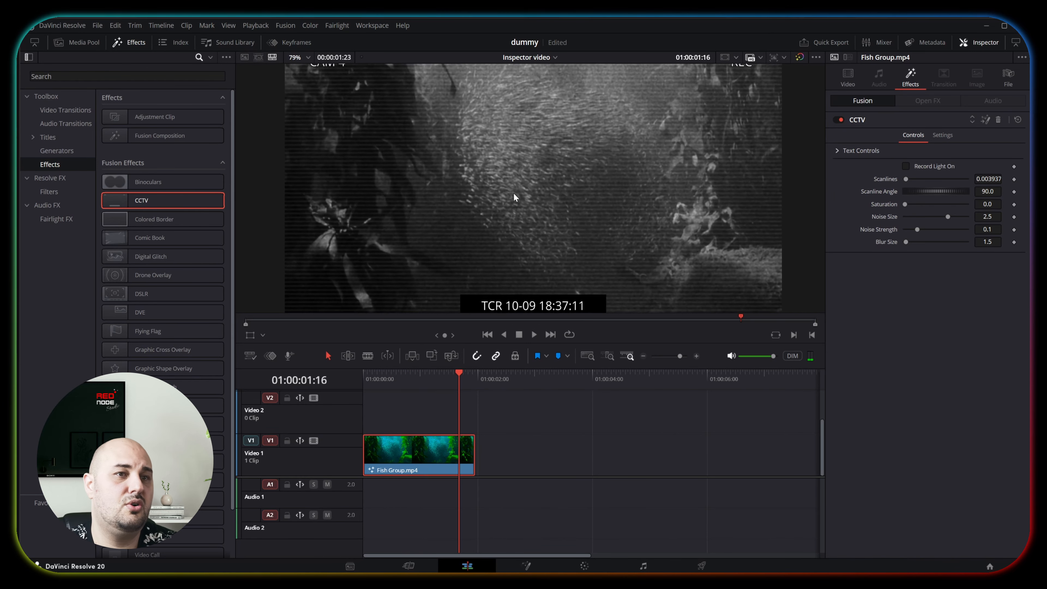
{"action": "scroll", "coordinate": [514, 197], "scroll_direction": "up", "scroll_amount": 1}
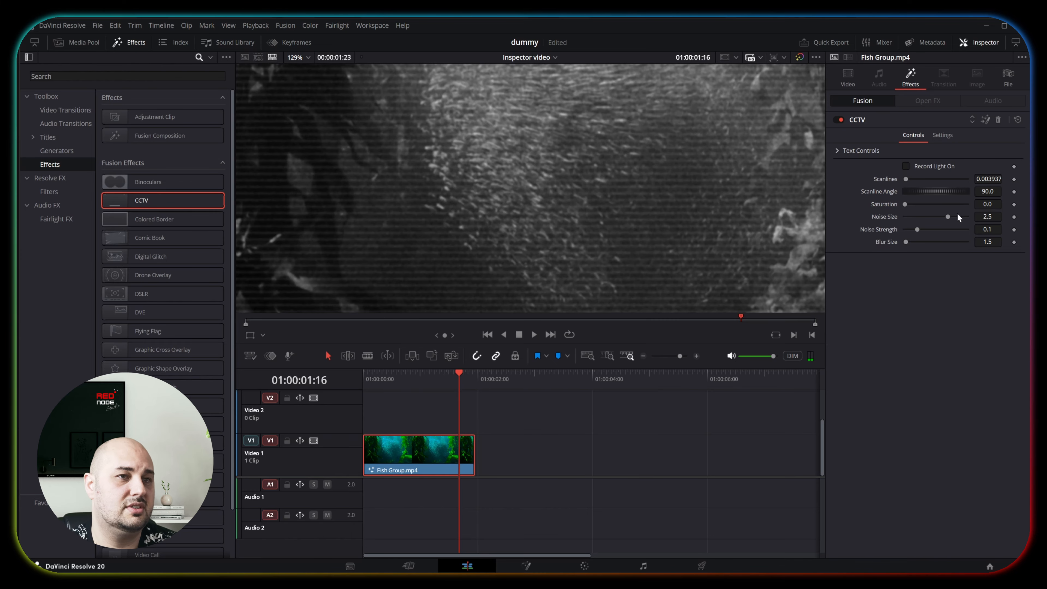
{"action": "left_click_drag", "start_coordinate": [911, 184], "coordinate": [924, 193]}
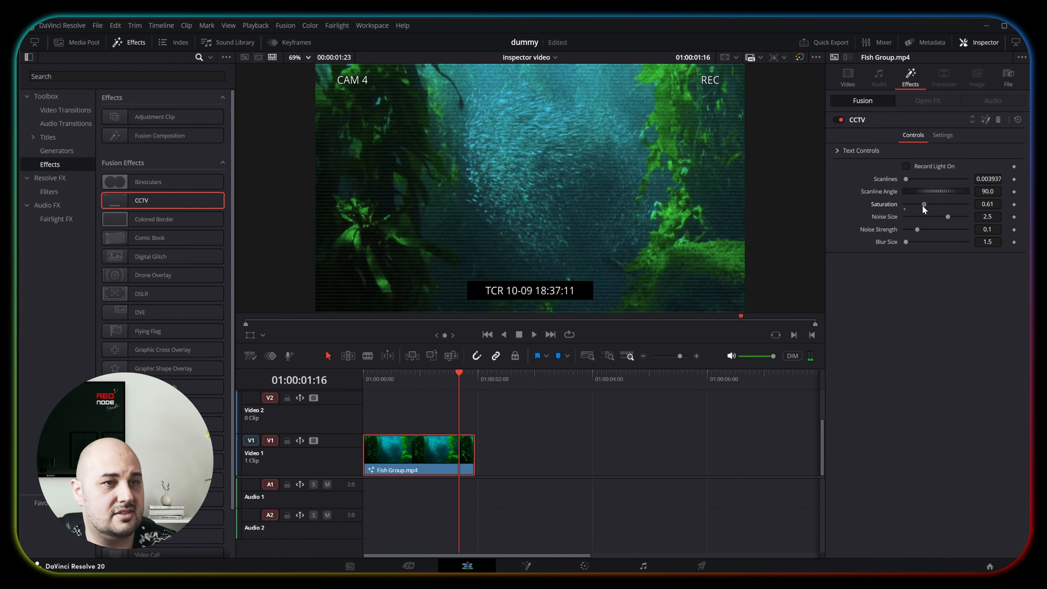
{"action": "left_click_drag", "start_coordinate": [921, 205], "coordinate": [956, 216]}
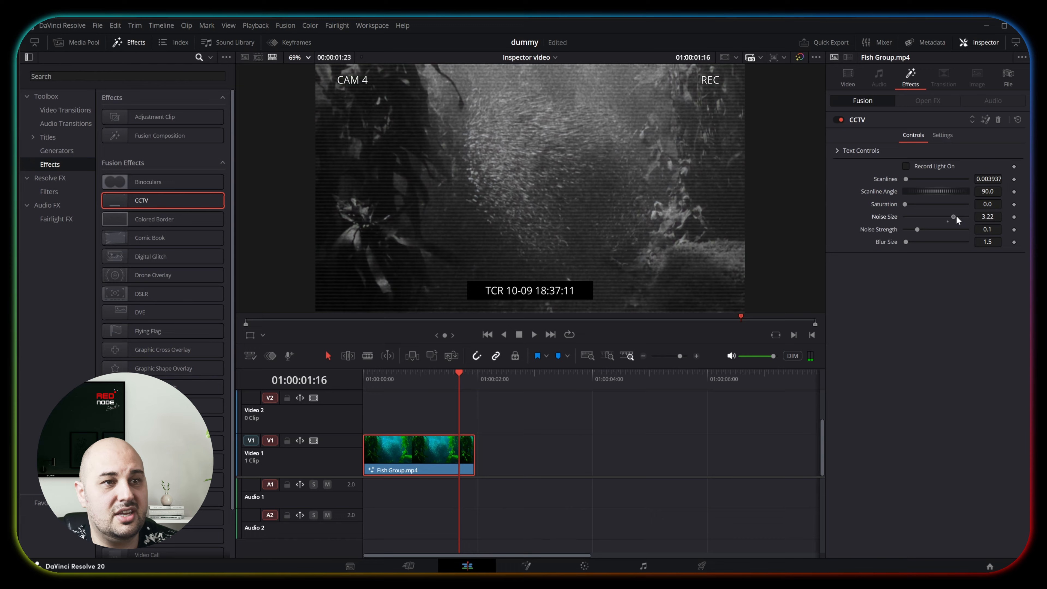
Reset the CCTV effect's Noise Size, Noise Strength and Blur Size to their defaults
{"action": "double_click", "coordinate": [879, 216]}
{"action": "double_click", "coordinate": [881, 229]}
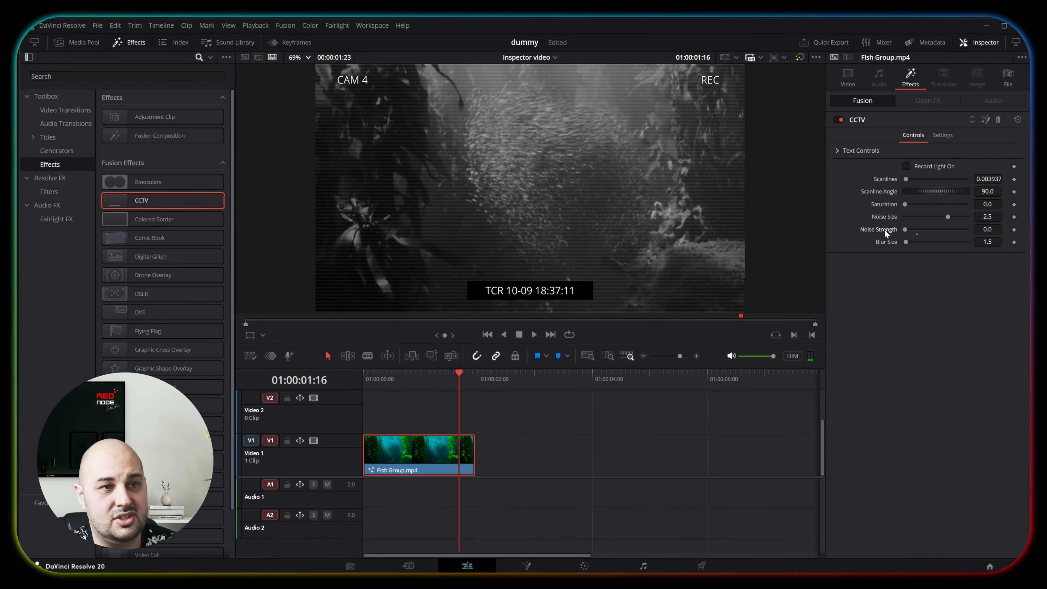
{"action": "double_click", "coordinate": [892, 241]}
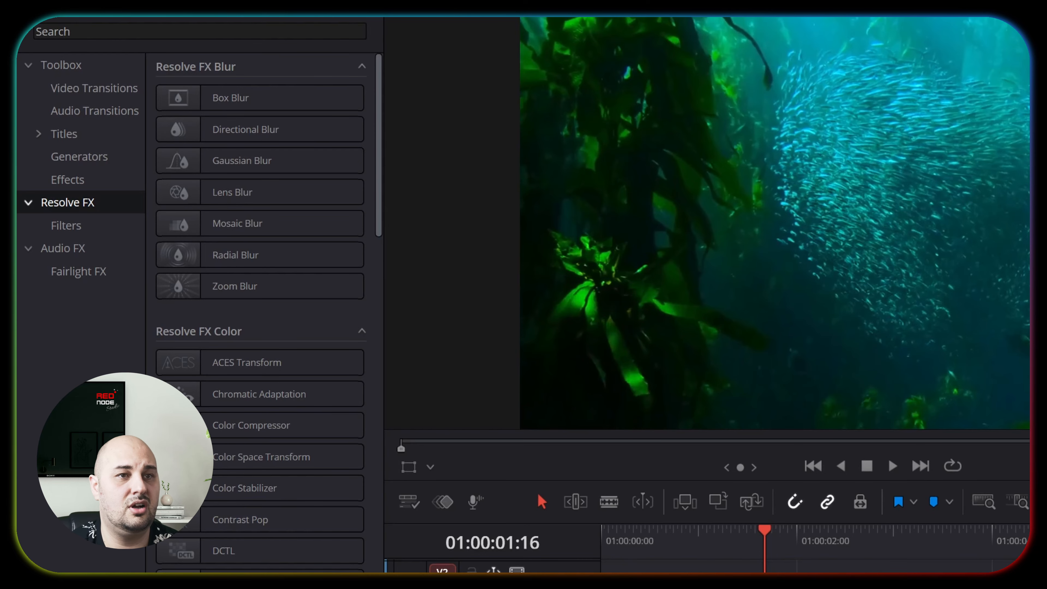
Collapse every Resolve FX category from Blur through Warp and expand only the Blur category again
{"action": "left_click", "coordinate": [361, 66]}
{"action": "left_click", "coordinate": [362, 96]}
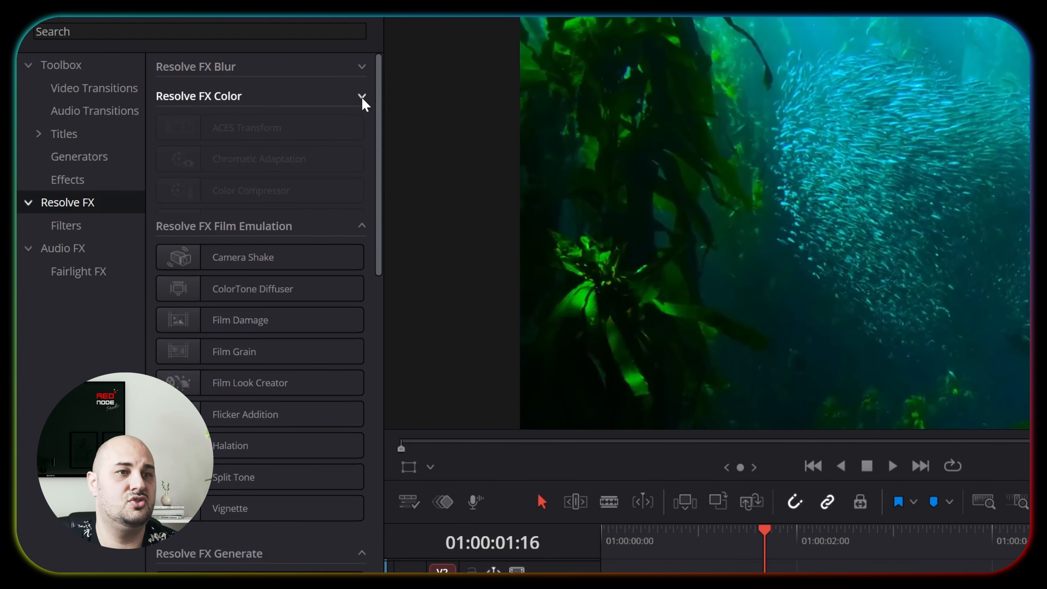
{"action": "left_click", "coordinate": [362, 126]}
{"action": "left_click", "coordinate": [362, 156]}
{"action": "left_click", "coordinate": [362, 184]}
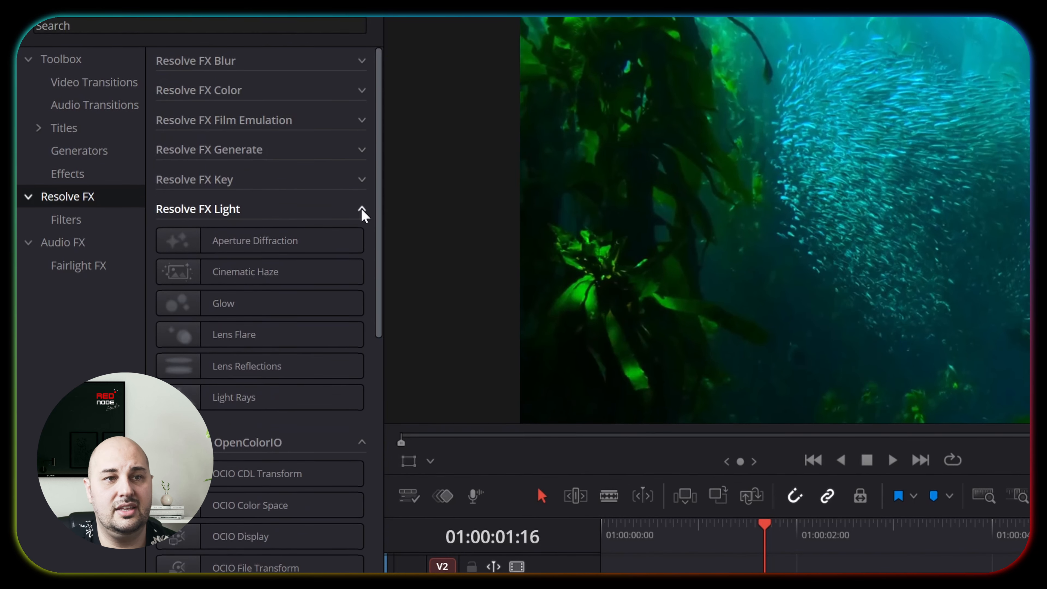
{"action": "left_click", "coordinate": [362, 208]}
{"action": "left_click", "coordinate": [361, 238]}
{"action": "left_click", "coordinate": [362, 268]}
{"action": "left_click", "coordinate": [362, 297]}
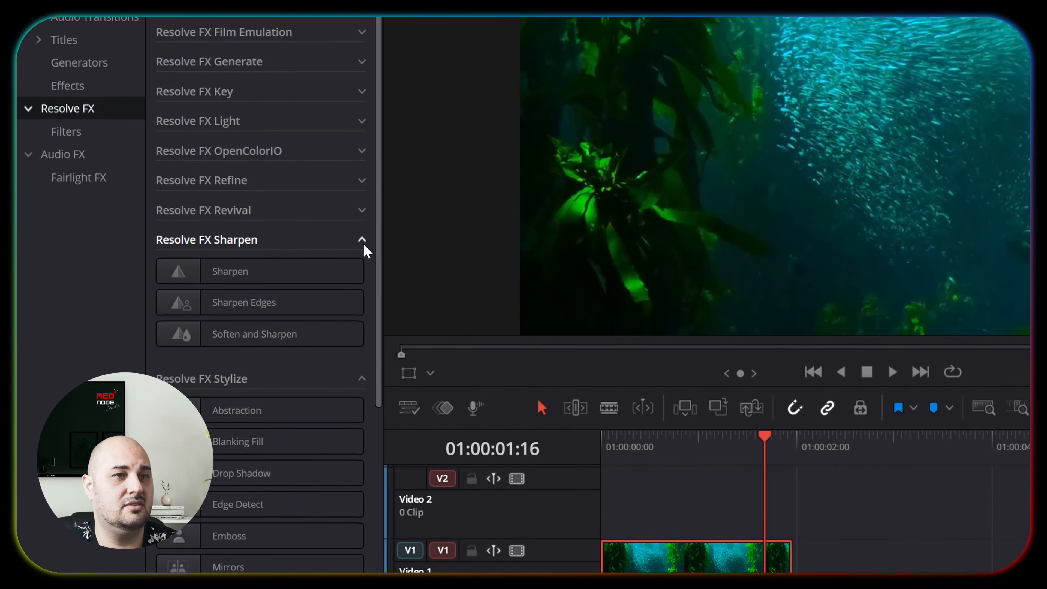
{"action": "left_click", "coordinate": [363, 240]}
{"action": "left_click", "coordinate": [362, 269]}
{"action": "left_click", "coordinate": [362, 298]}
{"action": "left_click", "coordinate": [362, 329]}
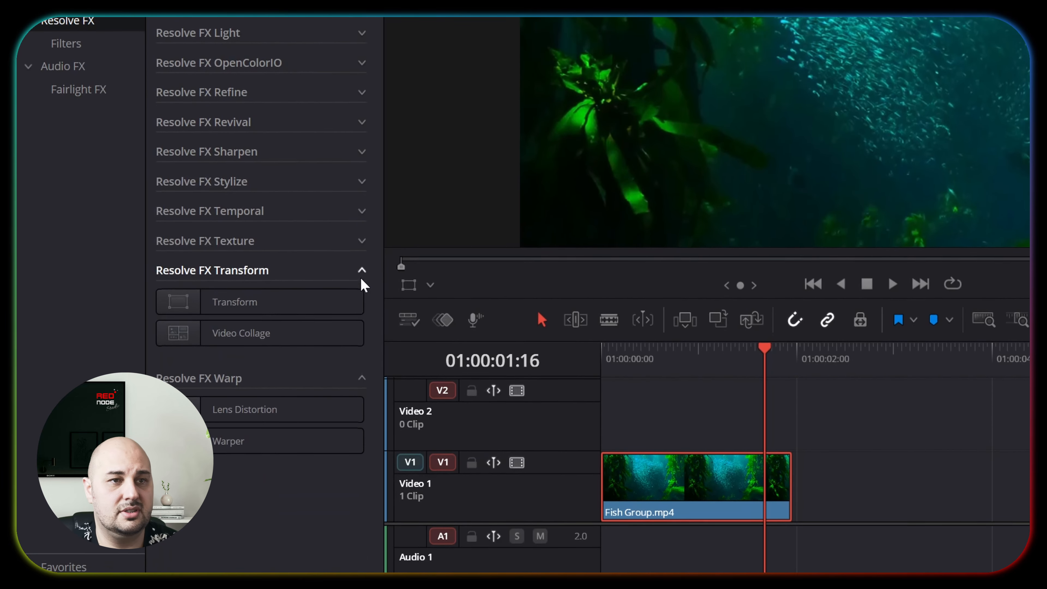
{"action": "left_click", "coordinate": [362, 270]}
{"action": "left_click", "coordinate": [362, 300]}
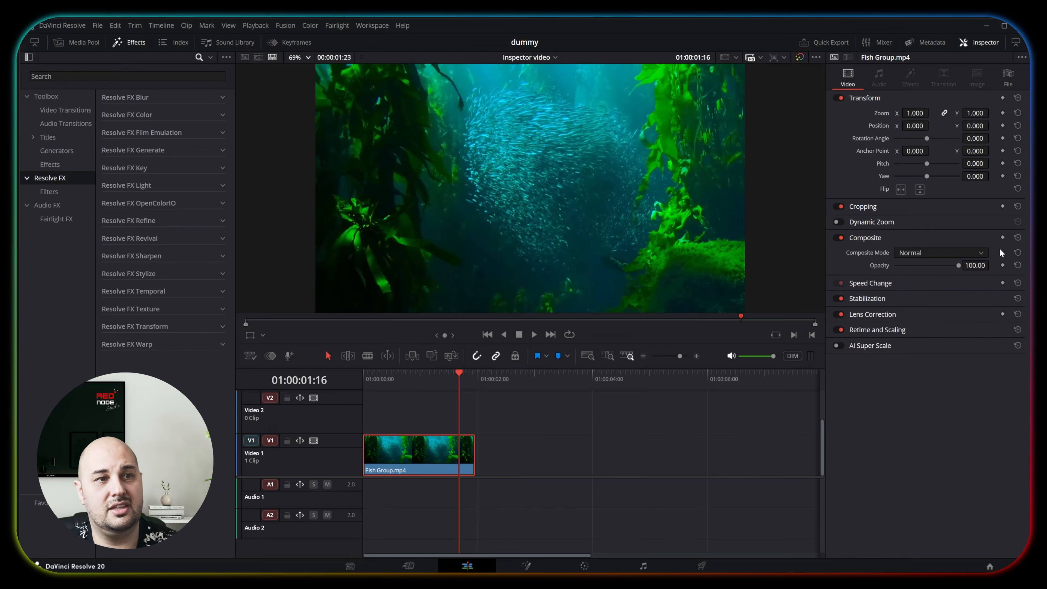
{"action": "left_click", "coordinate": [216, 97]}
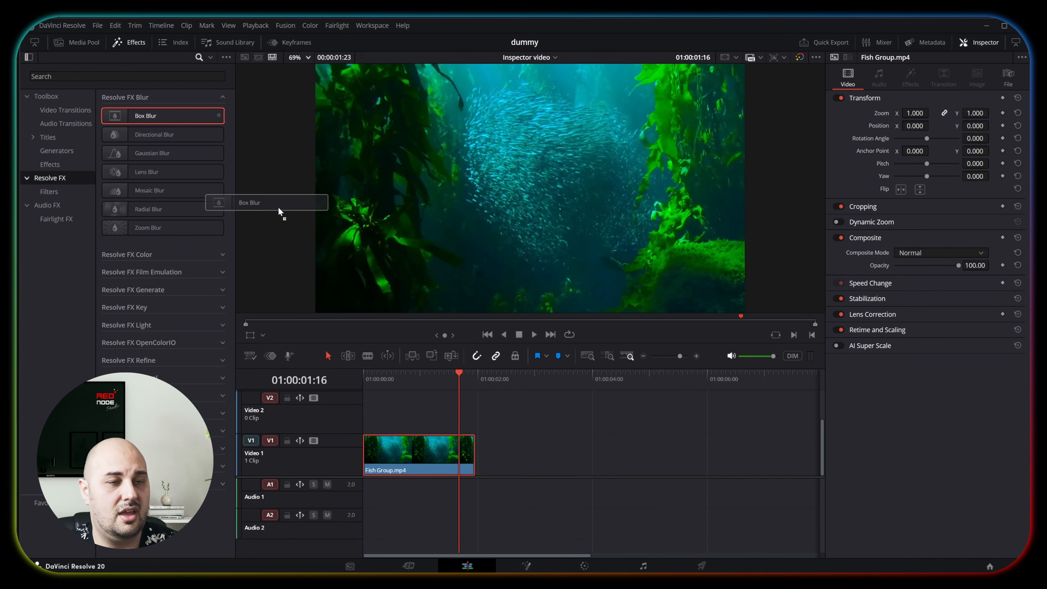
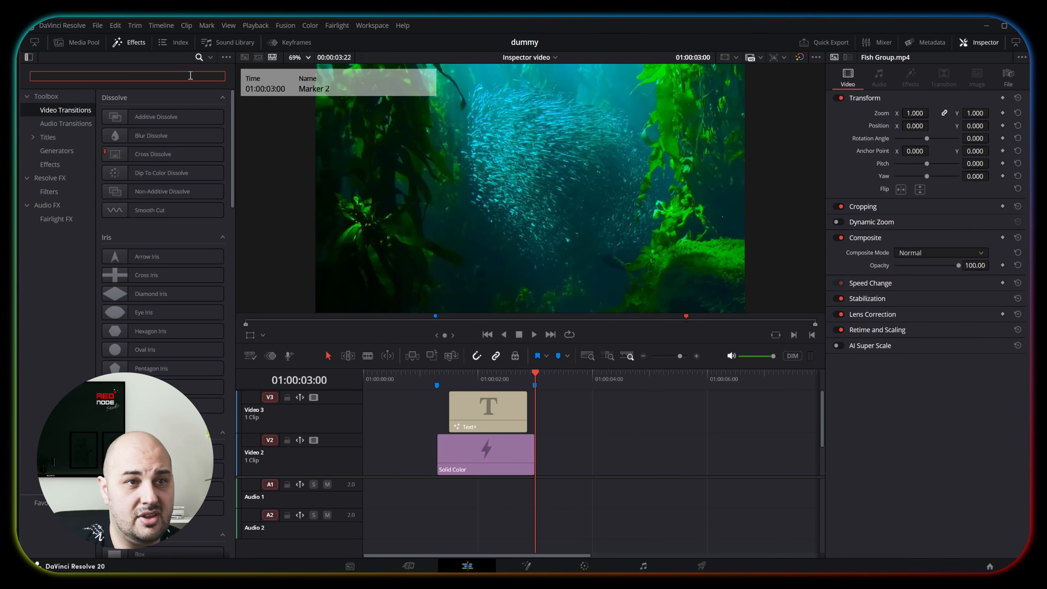
Find the Slide transition and add it to the start of the Solid Color clip with a duration of 7 frames
{"action": "type", "text": "slide"}
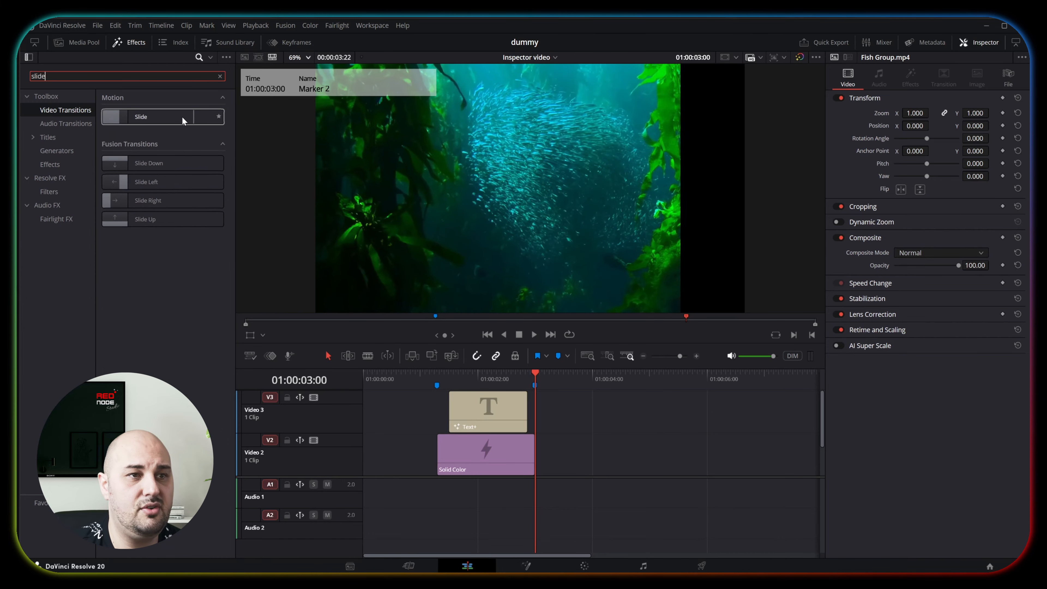
{"action": "left_click_drag", "start_coordinate": [181, 117], "coordinate": [446, 465]}
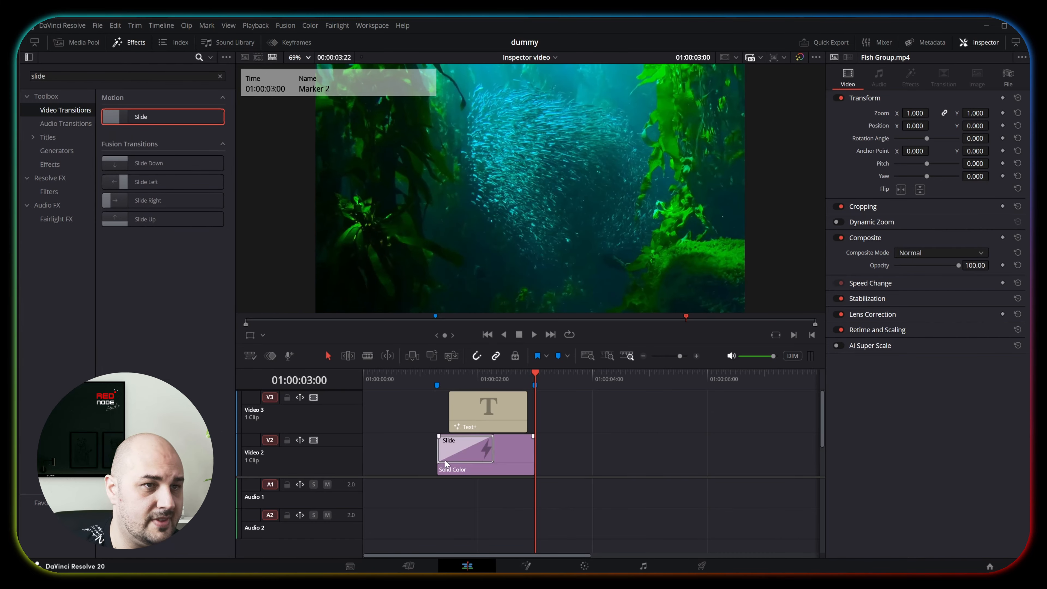
{"action": "left_click", "coordinate": [468, 452]}
{"action": "left_click_drag", "start_coordinate": [952, 133], "coordinate": [952, 133]}
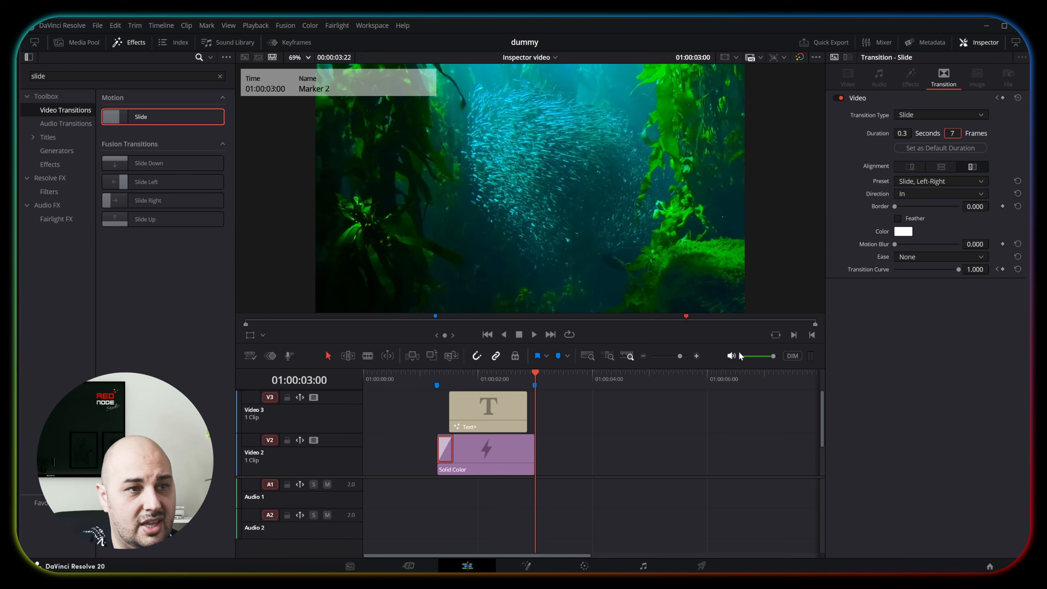
Set the Slide transition's Motion Blur to 0.366 and Ease to In & Out, and play the animation from Marker 1
{"action": "left_click_drag", "start_coordinate": [895, 244], "coordinate": [918, 249]}
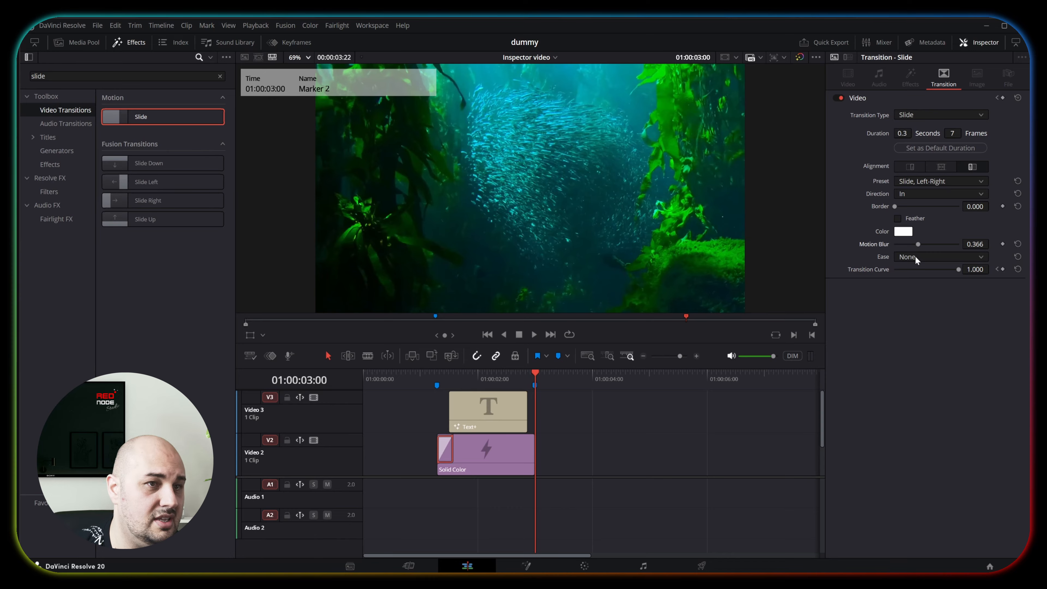
{"action": "left_click", "coordinate": [914, 258]}
{"action": "left_click", "coordinate": [918, 304]}
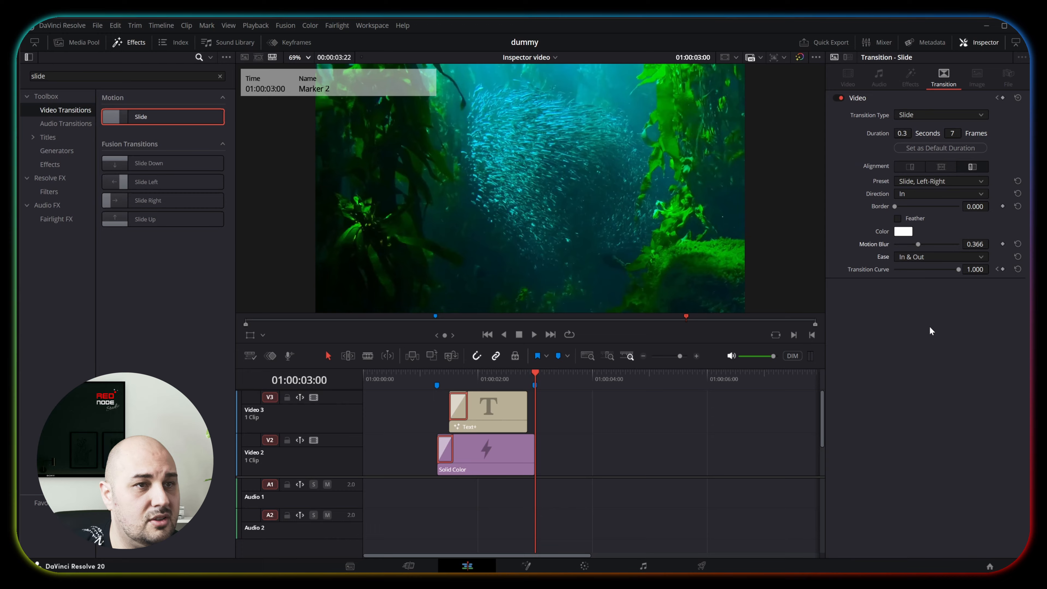
{"action": "left_click", "coordinate": [434, 375]}
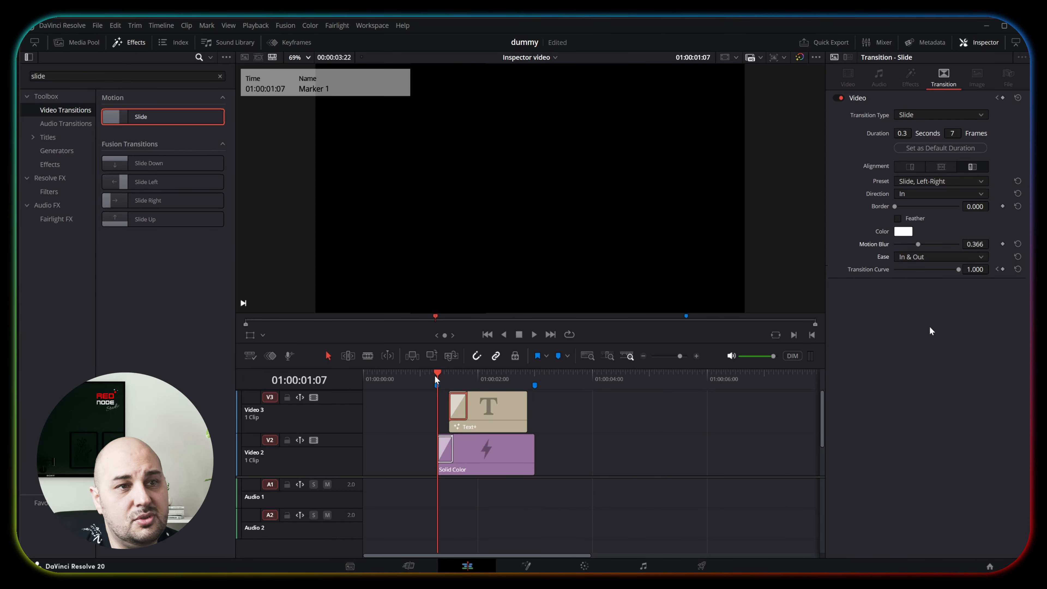
{"action": "key", "text": "space"}
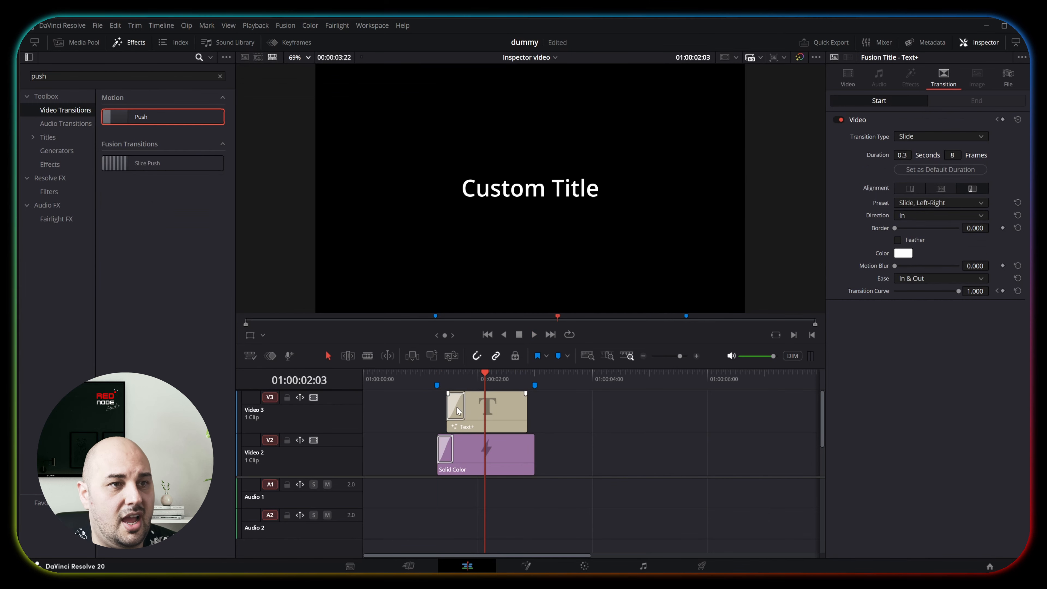
Copy the start transitions of the Text+ and Solid Color clips to the ends of both clips
{"action": "left_click_drag", "start_coordinate": [456, 407], "coordinate": [516, 412]}
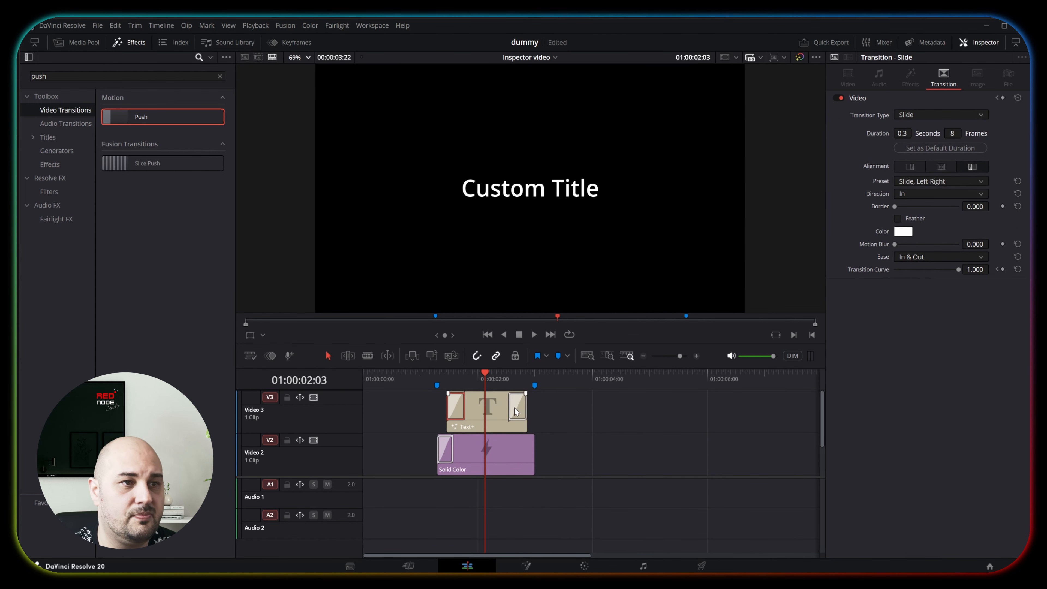
{"action": "left_click_drag", "start_coordinate": [452, 447], "coordinate": [524, 450]}
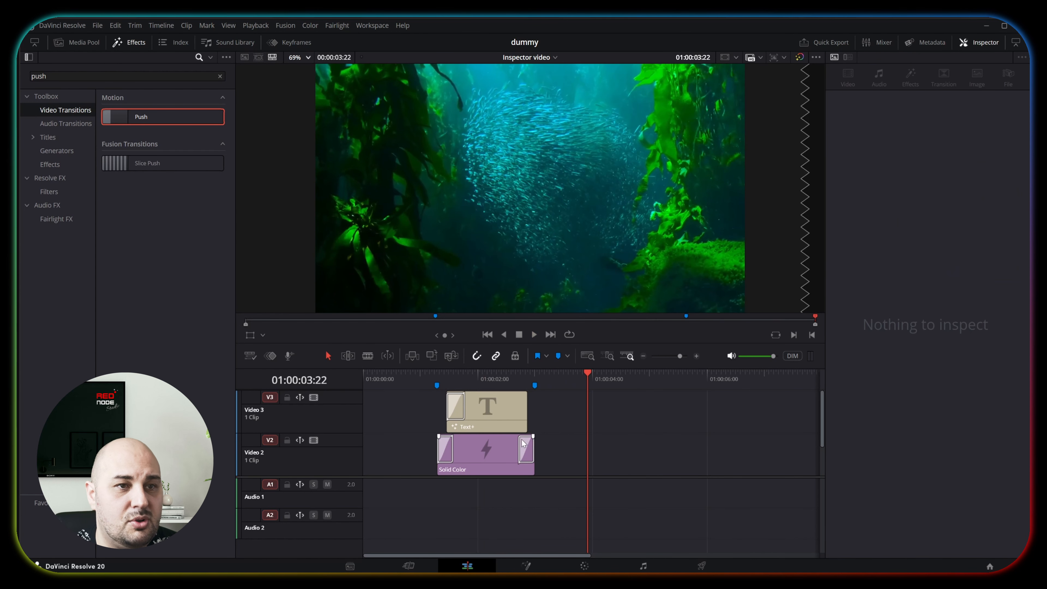
{"action": "left_click", "coordinate": [523, 446]}
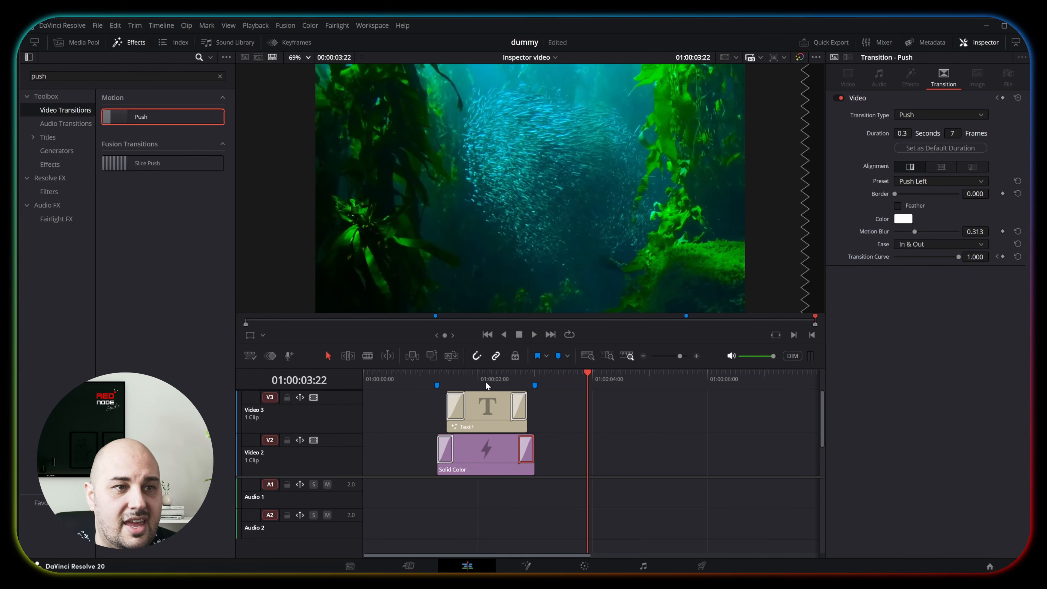
Play back the title and Solid Color animation from just before Marker 1
{"action": "left_click", "coordinate": [498, 374]}
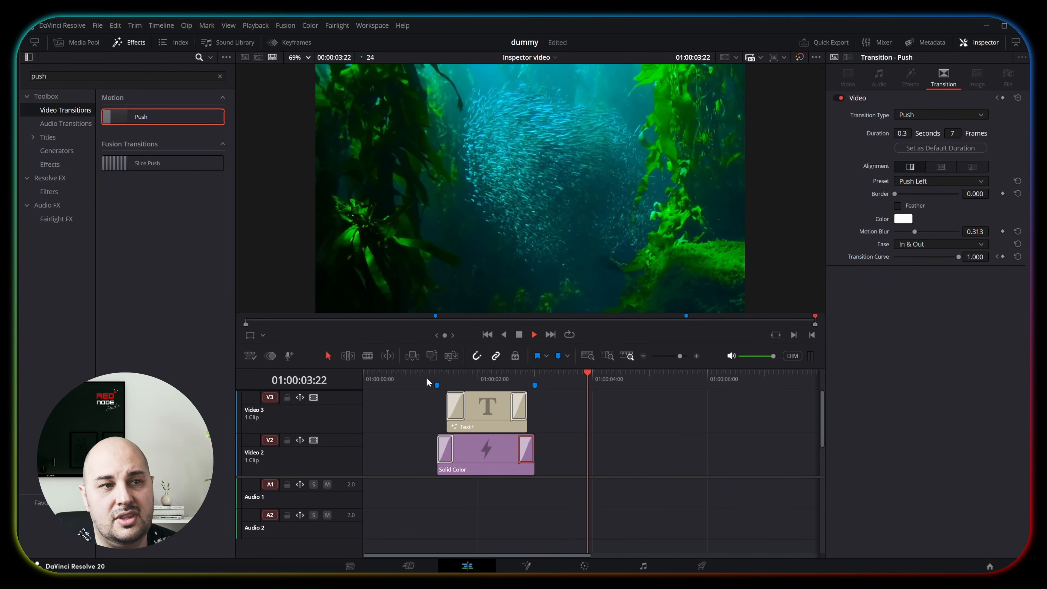
{"action": "left_click", "coordinate": [426, 378]}
{"action": "key", "text": "space"}
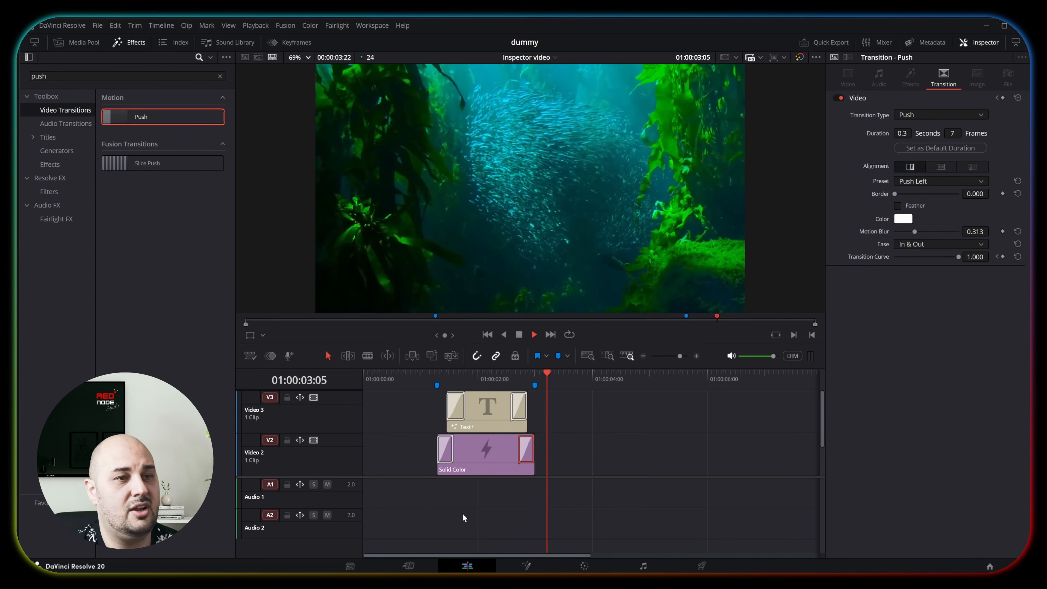
{"action": "key", "text": "space"}
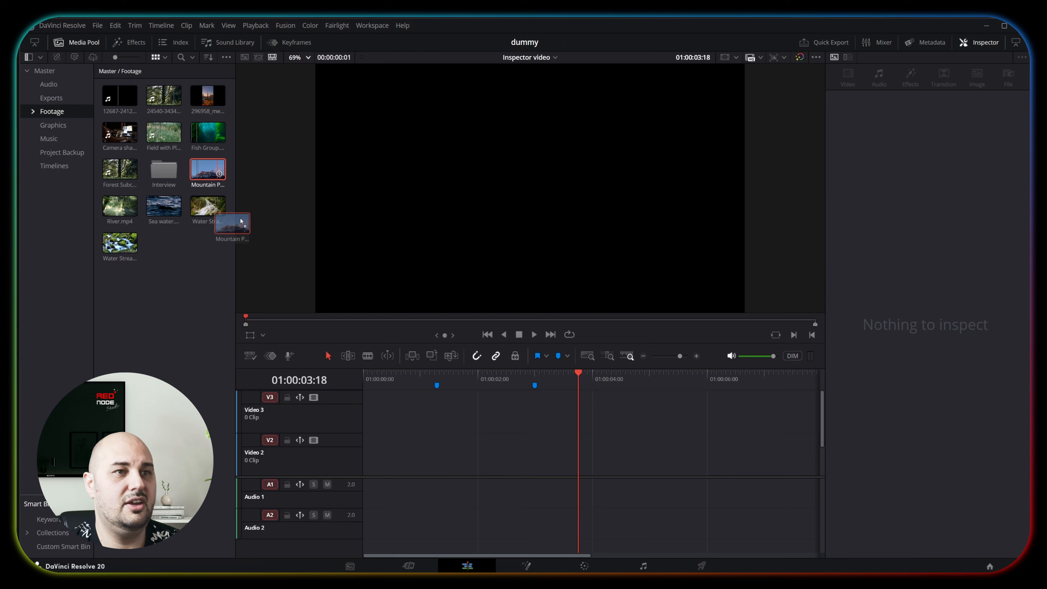
Place the Mountain Peak clip at the start of Video 1 and move the playhead to 01:00:00:18
{"action": "left_click_drag", "start_coordinate": [237, 210], "coordinate": [364, 468]}
{"action": "left_click_drag", "start_coordinate": [392, 375], "coordinate": [405, 375]}
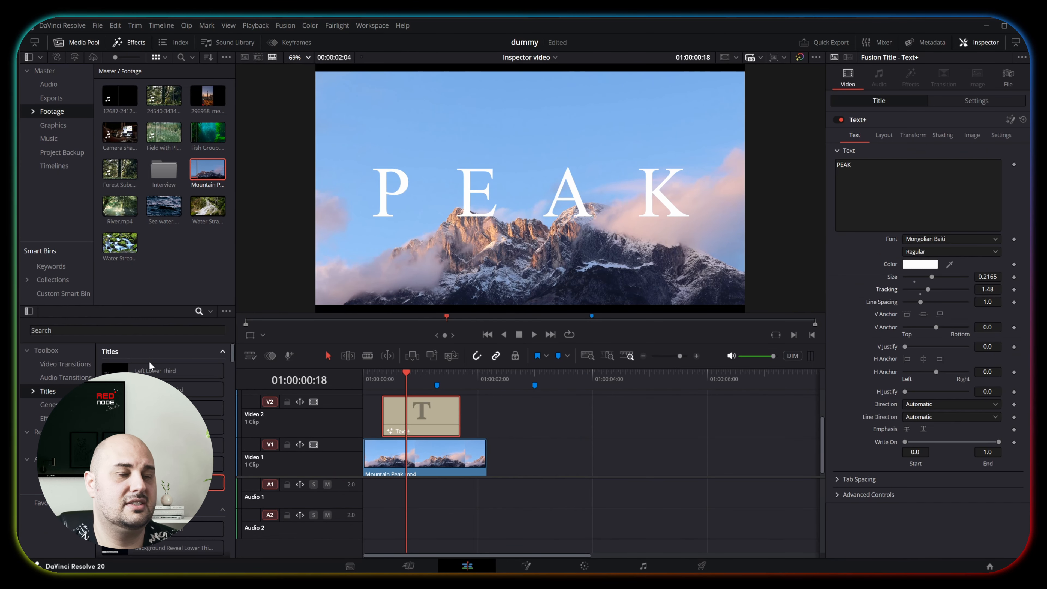
Search for "shadow" in the effects library across the Video Transitions, Generators, Effects and Resolve FX categories
{"action": "left_click", "coordinate": [114, 330]}
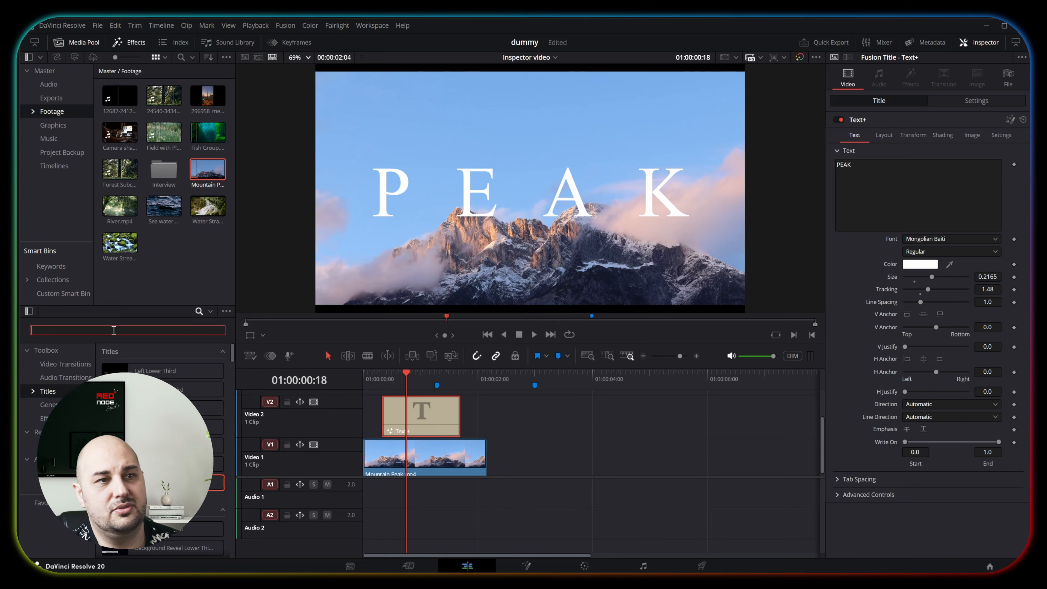
{"action": "type", "text": "shadow"}
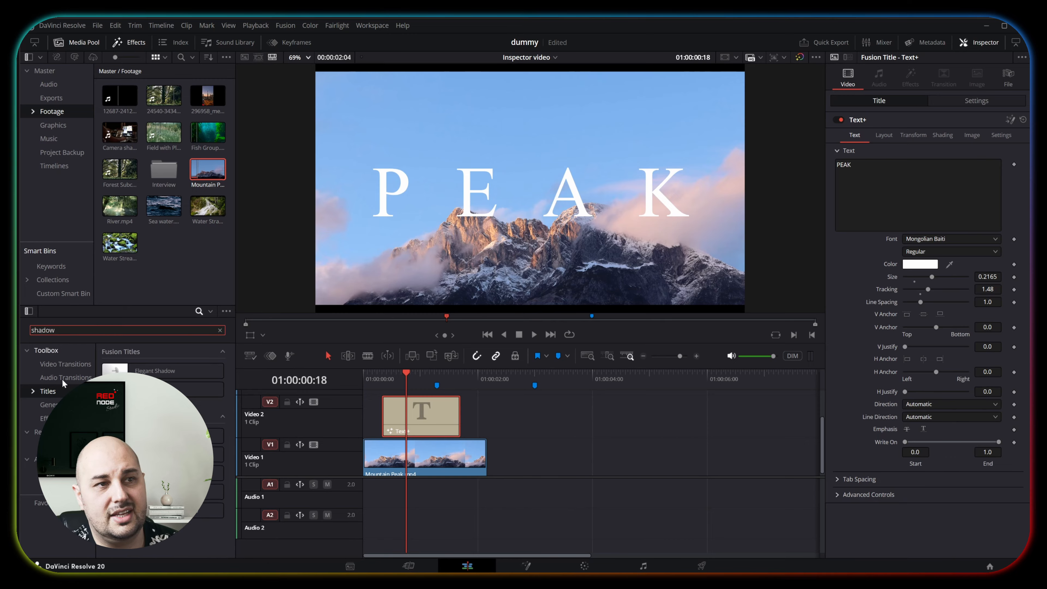
{"action": "left_click", "coordinate": [55, 364]}
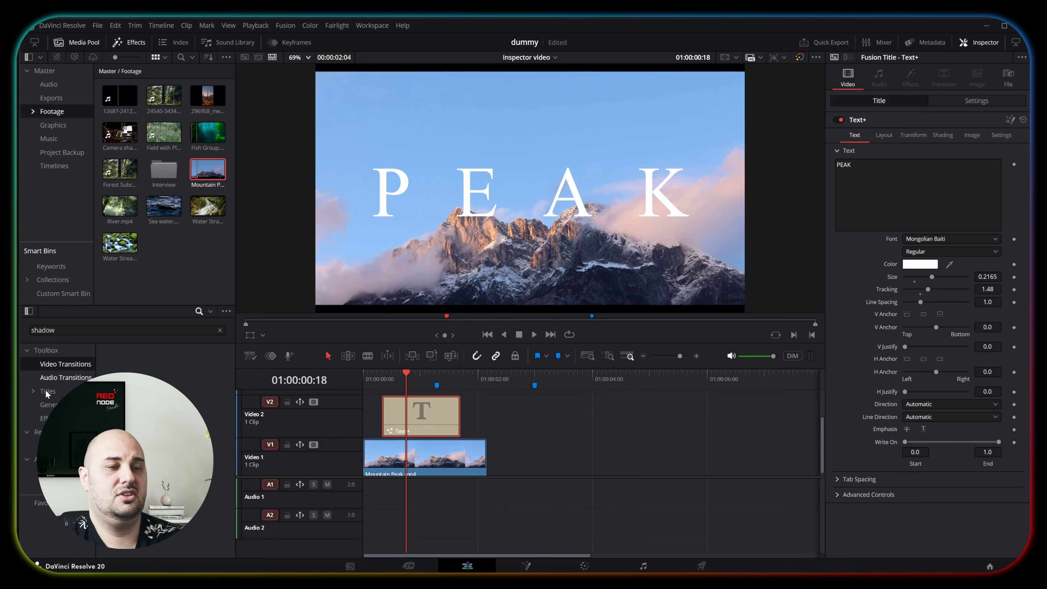
{"action": "left_click", "coordinate": [45, 419]}
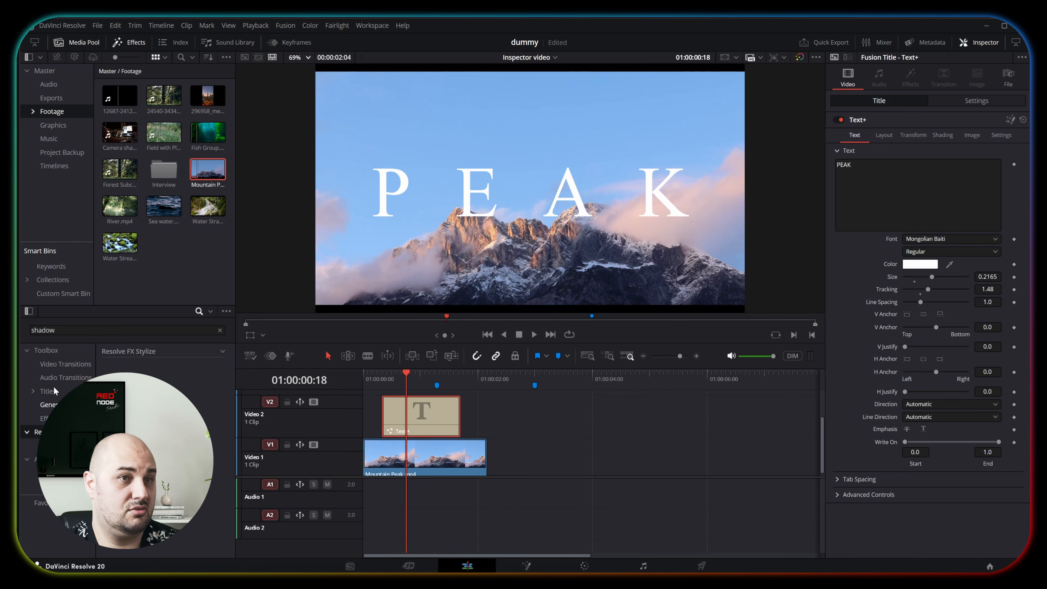
{"action": "left_click", "coordinate": [48, 406]}
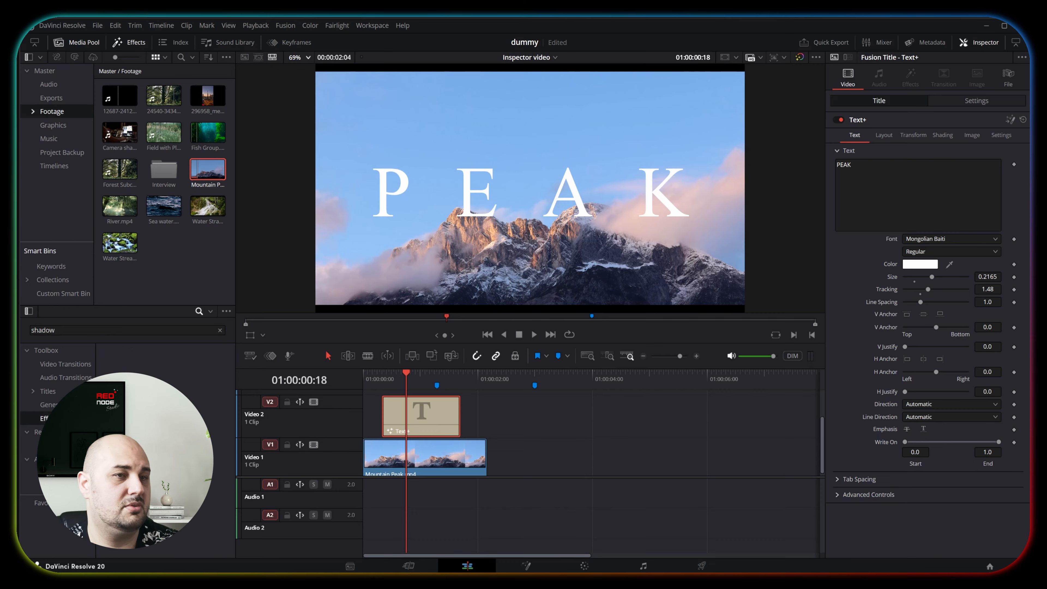
{"action": "left_click", "coordinate": [45, 418]}
Apply Drop Shadow to the PEAK title with Shadow Strength 0.922, Drop Angle 135.3, Drop Distance 0.033 and Blur 0.388
{"action": "left_click_drag", "start_coordinate": [152, 369], "coordinate": [405, 418]}
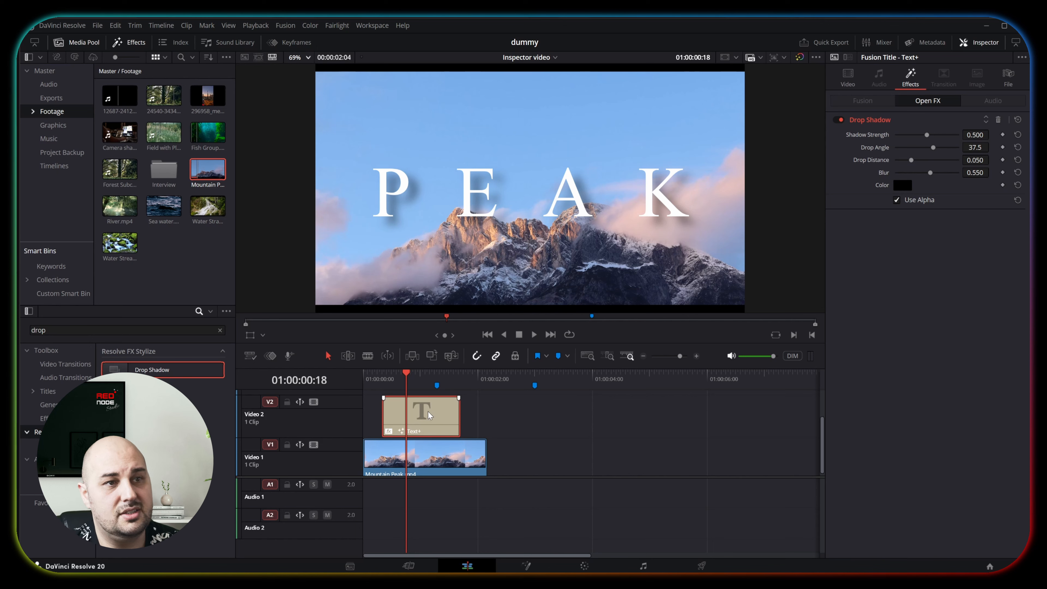
{"action": "left_click_drag", "start_coordinate": [922, 134], "coordinate": [954, 137]}
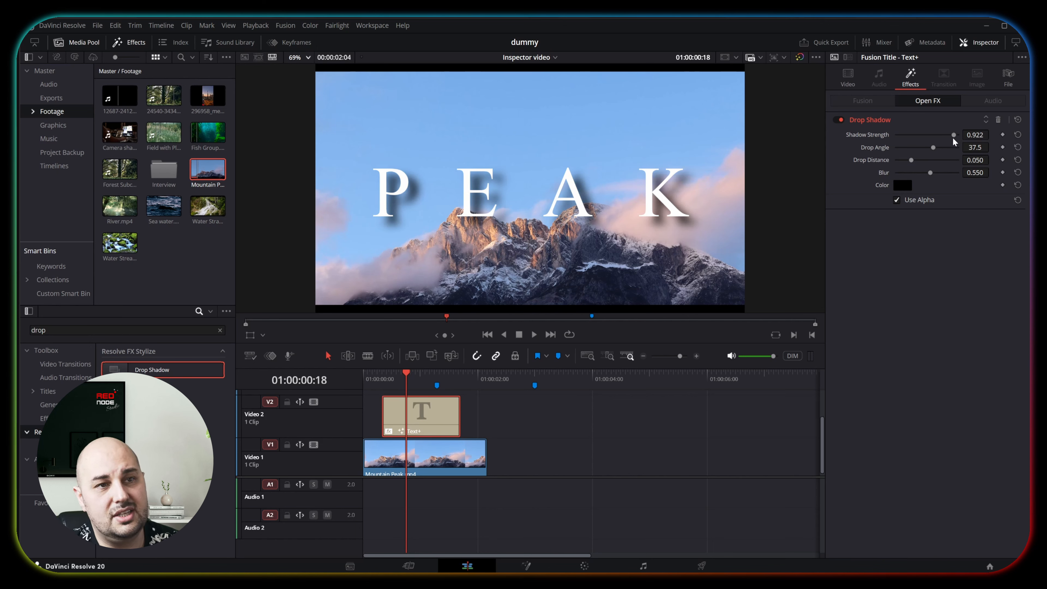
{"action": "left_click_drag", "start_coordinate": [933, 148], "coordinate": [907, 164]}
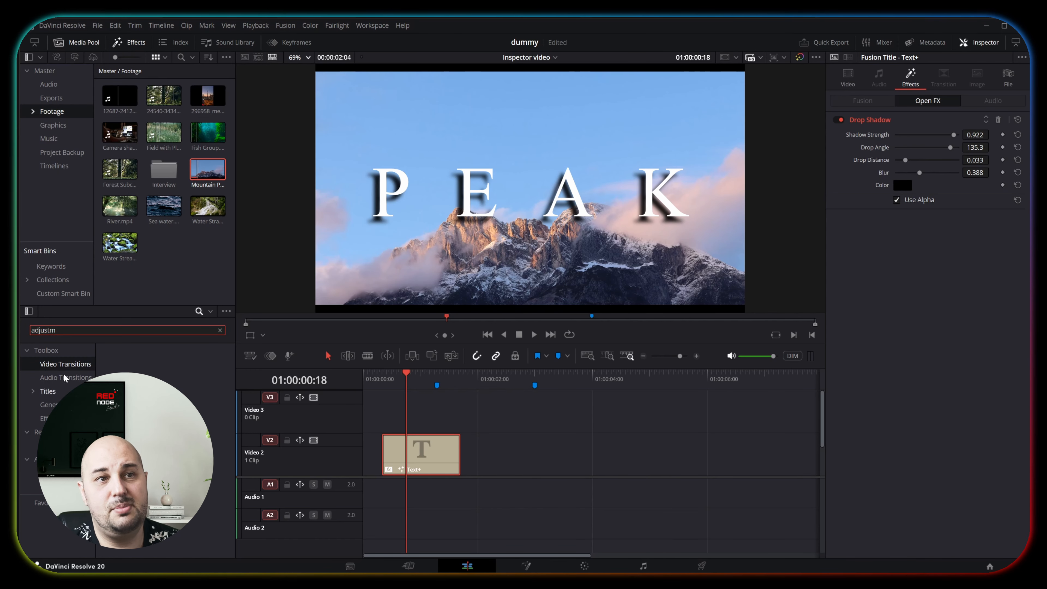
Find the Adjustment Clip in the whole Toolbox and place it at the start of Video 3
{"action": "left_click", "coordinate": [53, 431]}
{"action": "left_click", "coordinate": [54, 391]}
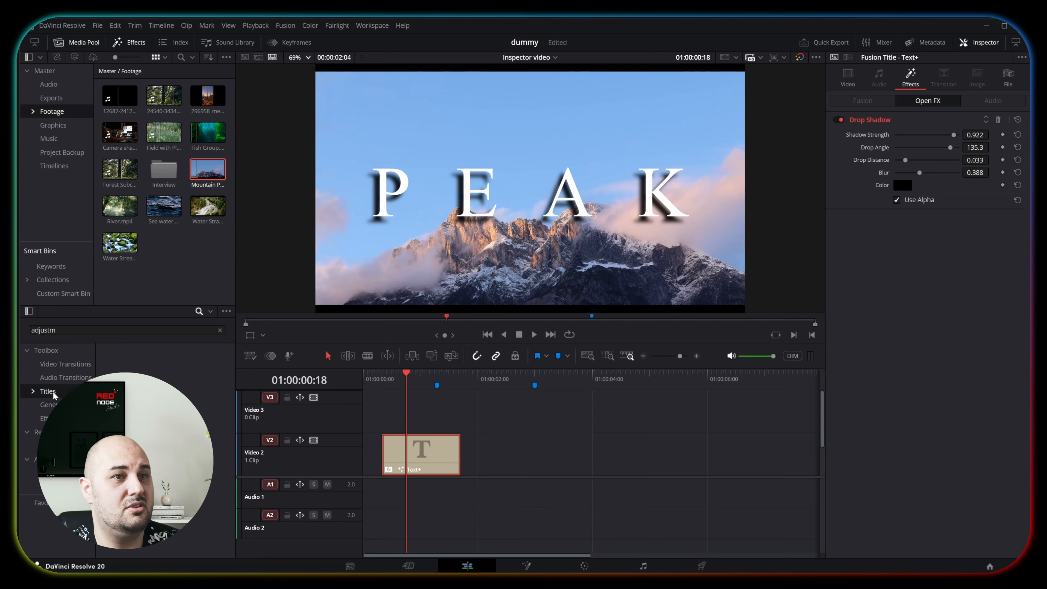
{"action": "left_click", "coordinate": [49, 352]}
{"action": "left_click_drag", "start_coordinate": [155, 370], "coordinate": [348, 428]}
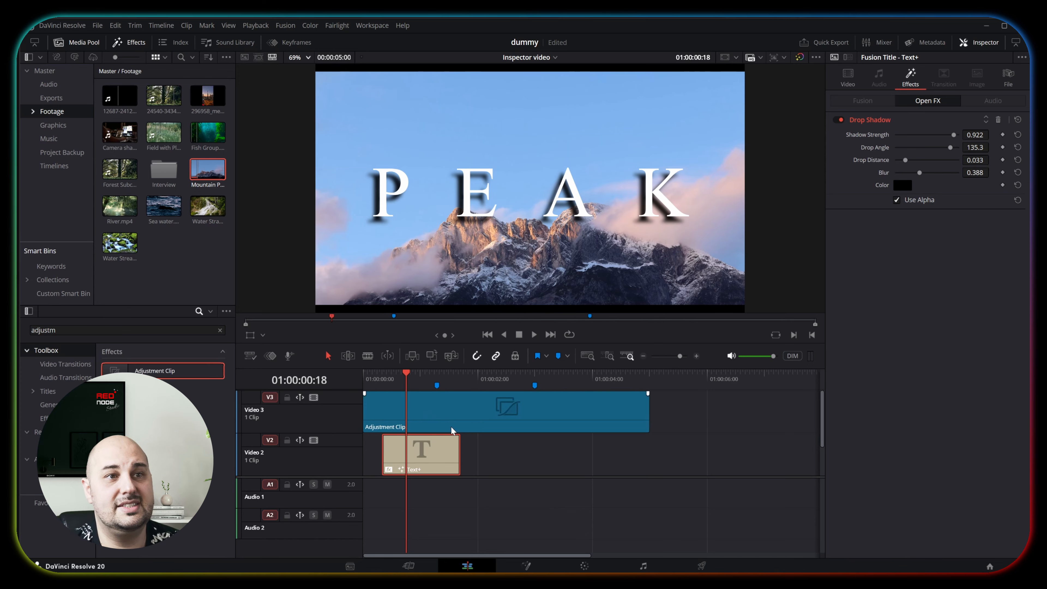
Trim the end of the Adjustment Clip on Video 3 to match the end of the Mountain Peak clip
{"action": "scroll", "coordinate": [469, 431], "scroll_direction": "down", "scroll_amount": 2}
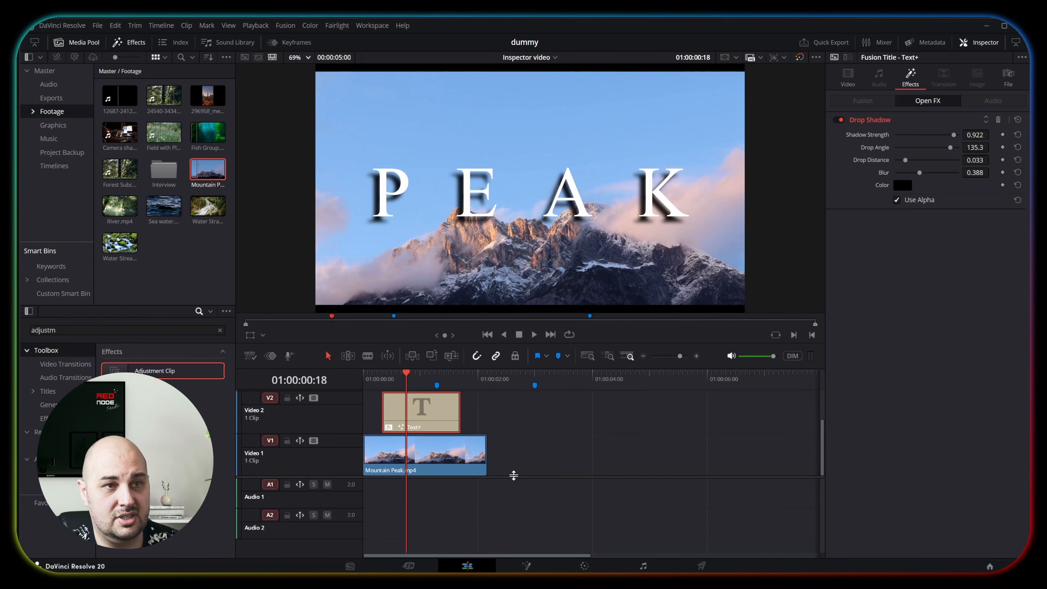
{"action": "scroll", "coordinate": [512, 474], "scroll_direction": "up", "scroll_amount": 2}
{"action": "left_click_drag", "start_coordinate": [649, 424], "coordinate": [481, 417]}
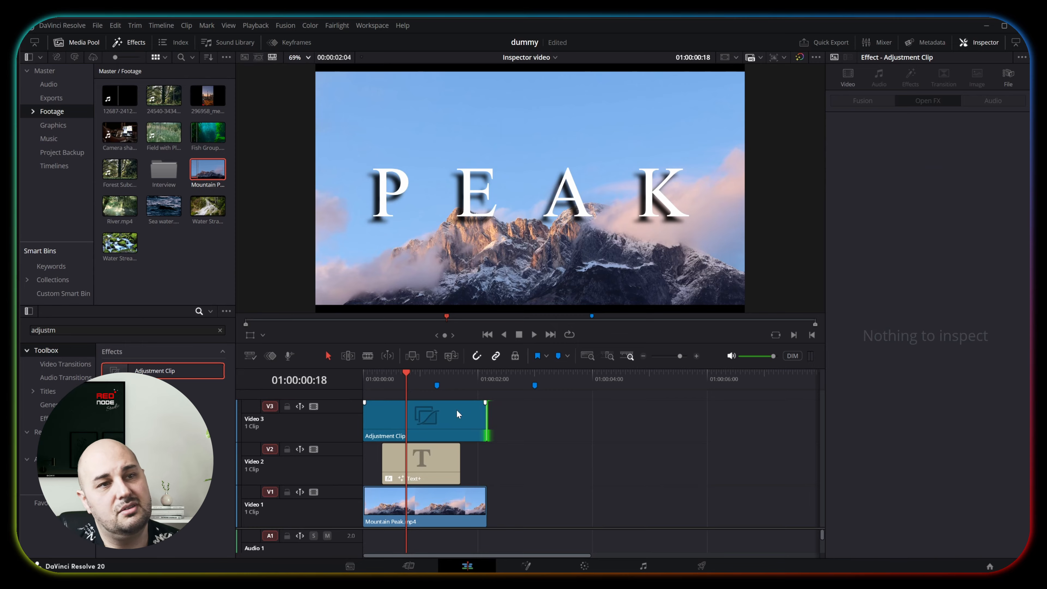
Search the effects library for "transform" and apply the Transform effect to the Adjustment Clip on Video 3
{"action": "left_click", "coordinate": [456, 410]}
{"action": "left_click", "coordinate": [94, 332]}
{"action": "key", "text": "ctrl+a"}
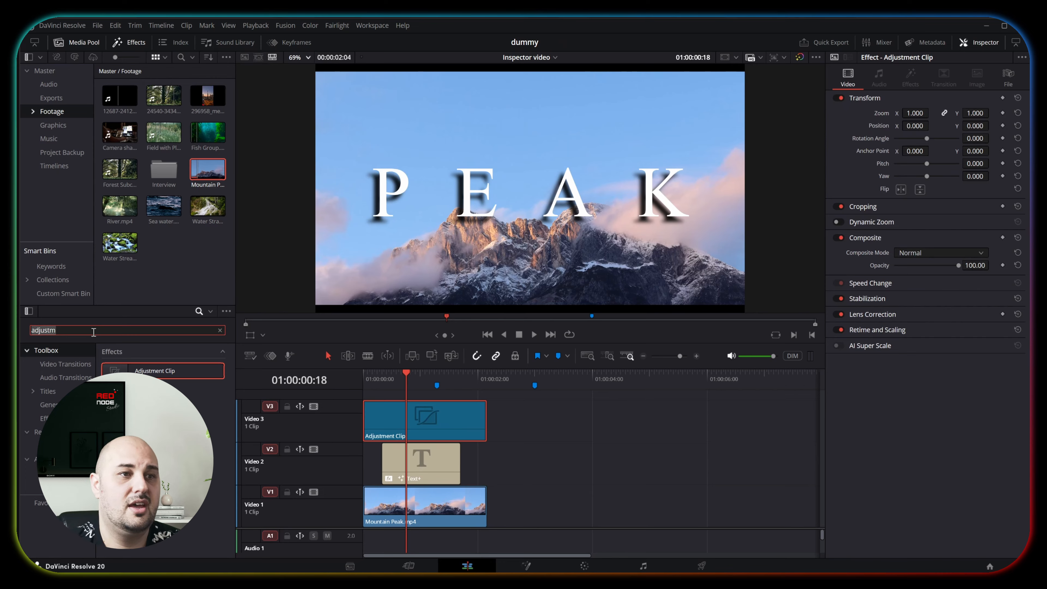
{"action": "type", "text": "transform"}
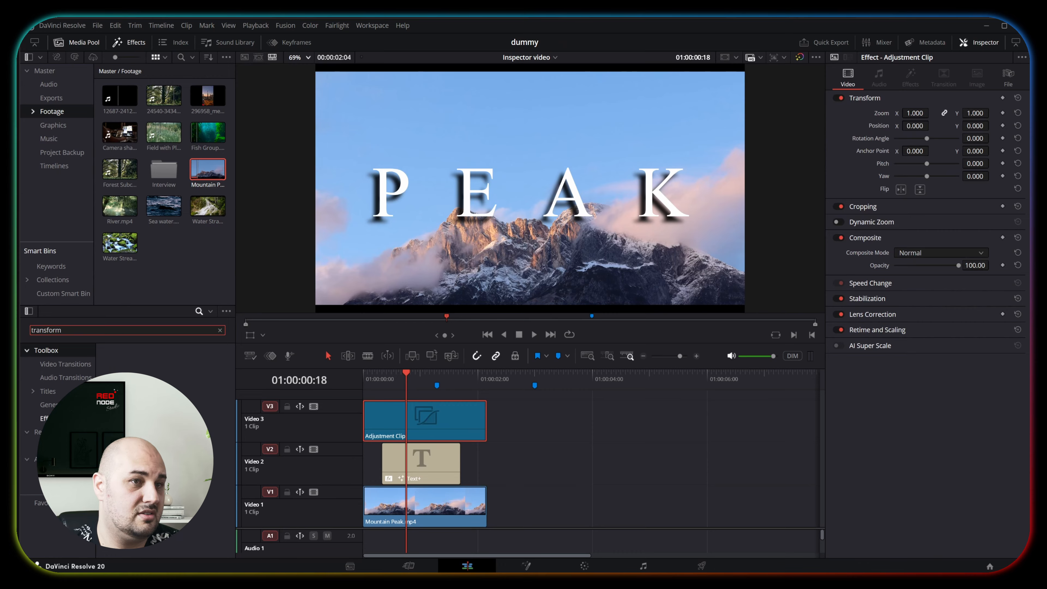
{"action": "left_click_drag", "start_coordinate": [198, 498], "coordinate": [431, 415]}
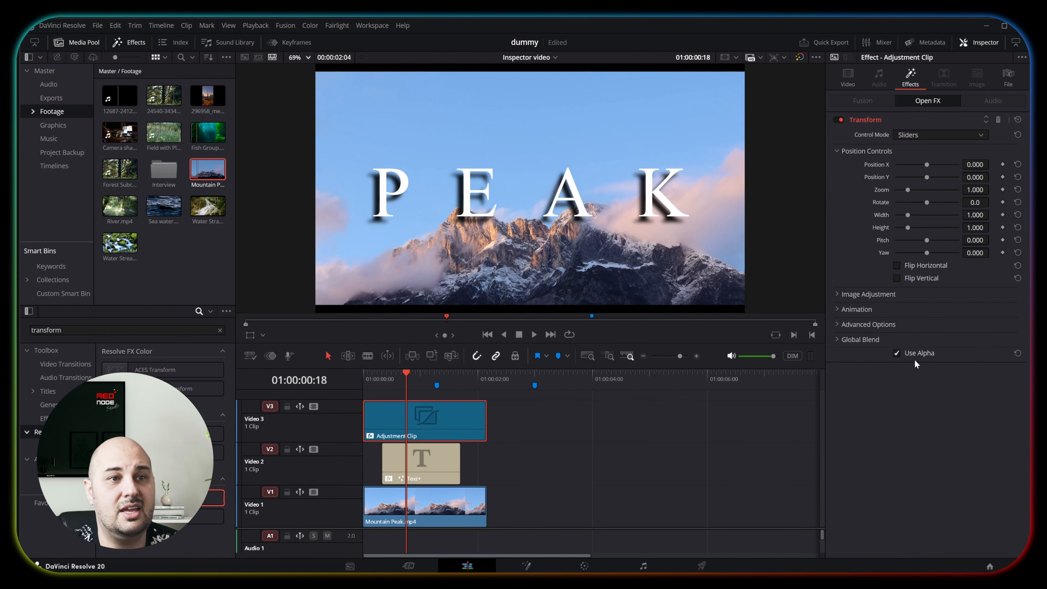
Keyframe the Transform effect's Zoom from 1.000 at the timeline start to 1.355 at the end and play back the animation
{"action": "key", "text": "Home"}
{"action": "left_click", "coordinate": [1003, 189]}
{"action": "key", "text": "End"}
{"action": "left_click_drag", "start_coordinate": [907, 189], "coordinate": [916, 193]}
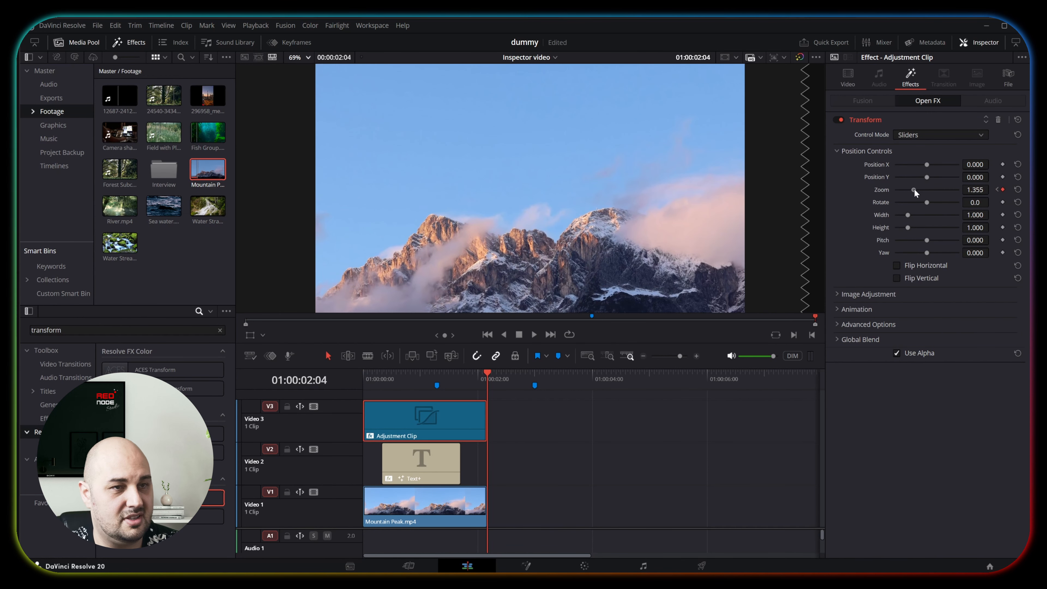
{"action": "key", "text": "Home"}
{"action": "key", "text": "space"}
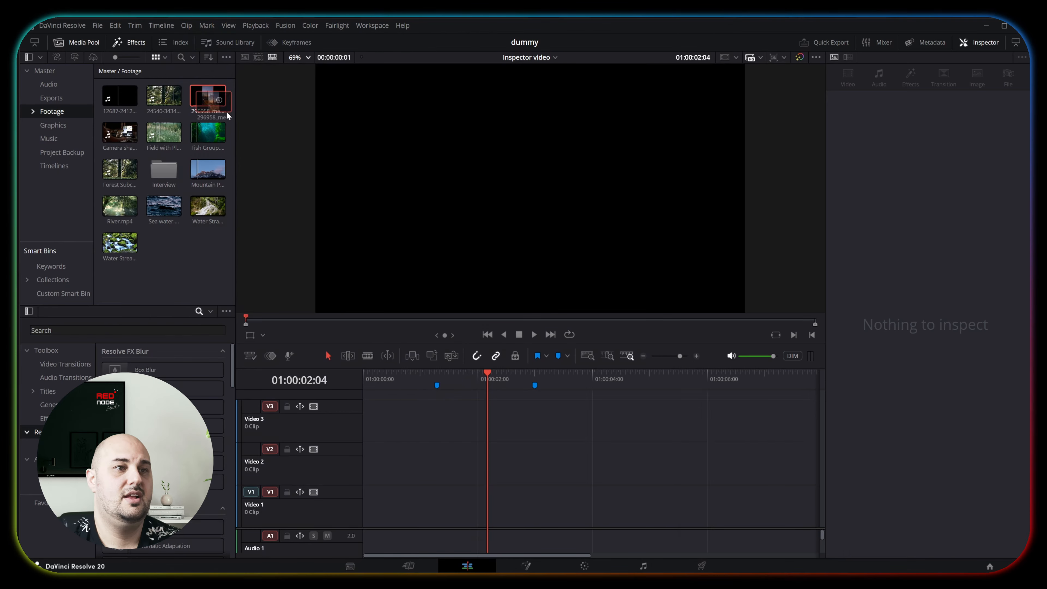
Place 296958_medium.mp4 at the start of Video 1, split it at 01:00:03:03 and delete the remainder
{"action": "left_click_drag", "start_coordinate": [207, 96], "coordinate": [354, 503]}
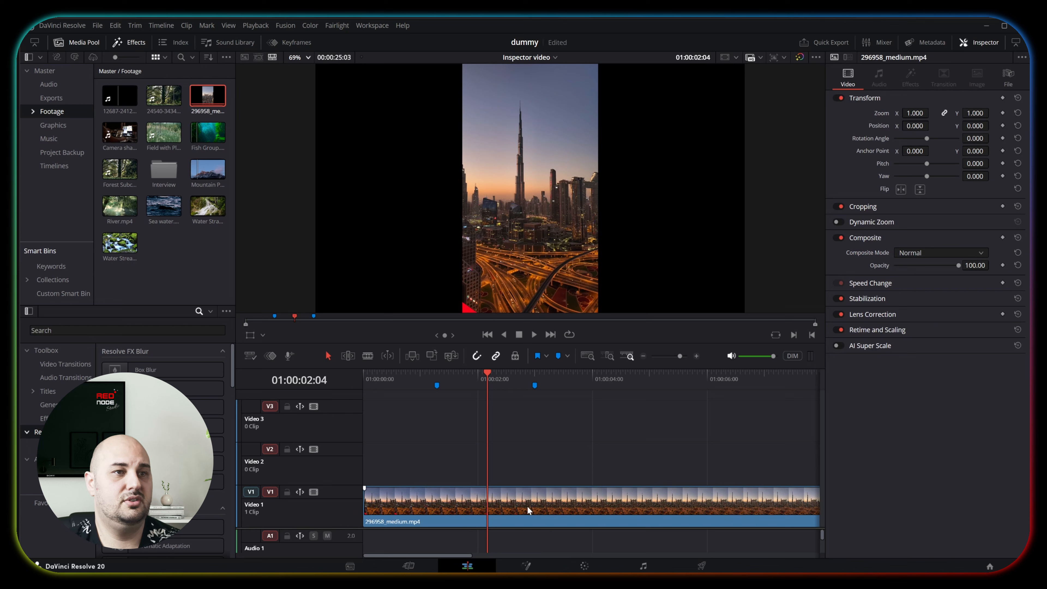
{"action": "left_click_drag", "start_coordinate": [489, 385], "coordinate": [543, 381]}
{"action": "key", "text": "ctrl+b"}
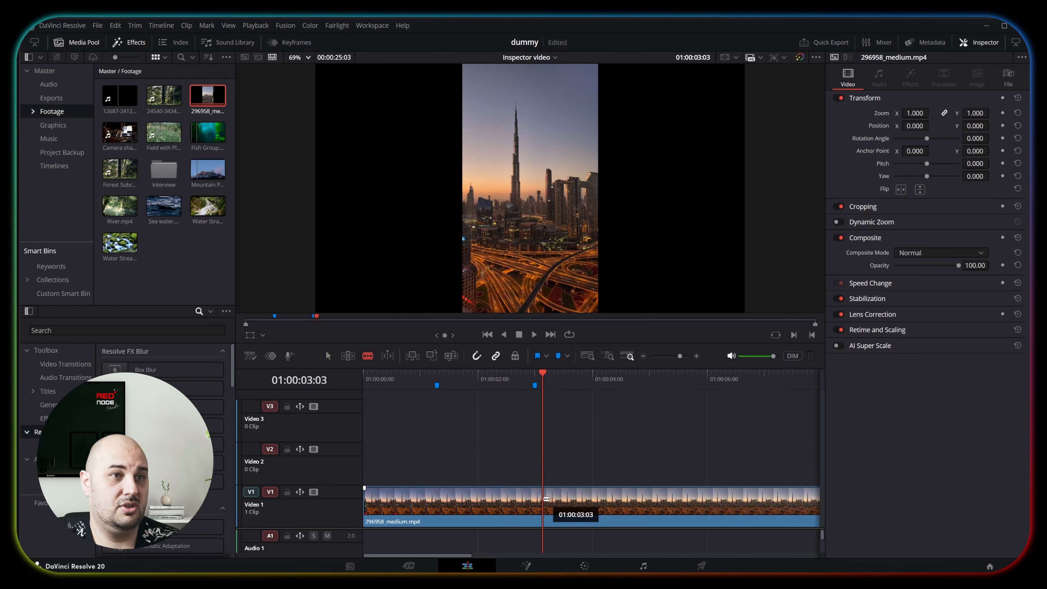
{"action": "left_click", "coordinate": [552, 503]}
{"action": "key", "text": "Delete"}
Search the effects library for "blank" and apply Blanking Fill to the vertical city clip on Video 1
{"action": "mouse_move", "coordinate": [443, 388]}
{"action": "left_mouse_down"}
{"action": "mouse_move", "coordinate": [455, 391]}
{"action": "mouse_move", "coordinate": [430, 385]}
{"action": "mouse_move", "coordinate": [471, 374]}
{"action": "mouse_move", "coordinate": [403, 376]}
{"action": "mouse_move", "coordinate": [428, 381]}
{"action": "left_mouse_up"}
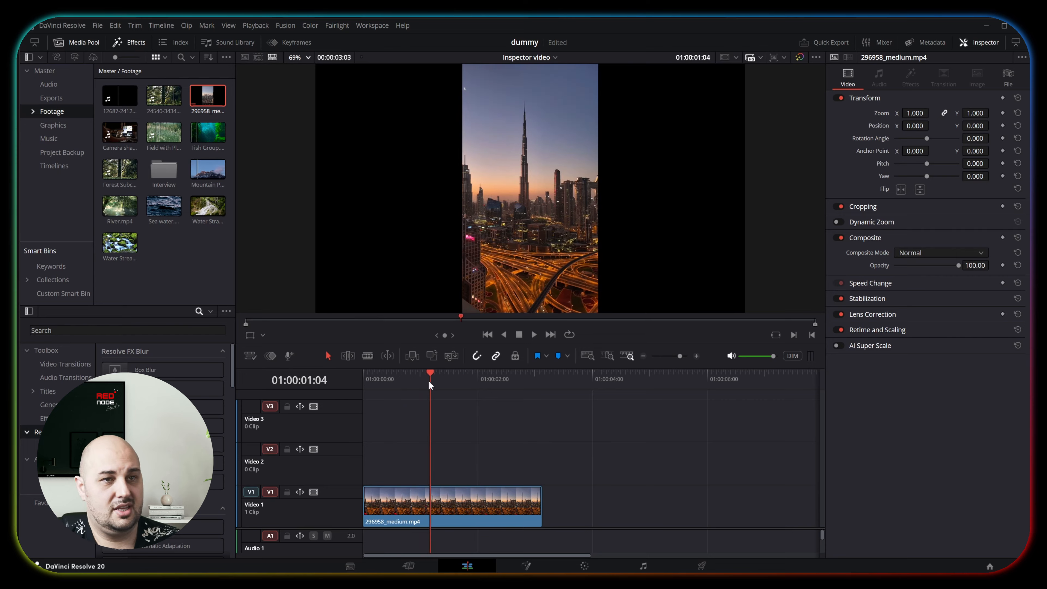
{"action": "left_click", "coordinate": [462, 507]}
{"action": "double_click", "coordinate": [145, 370]}
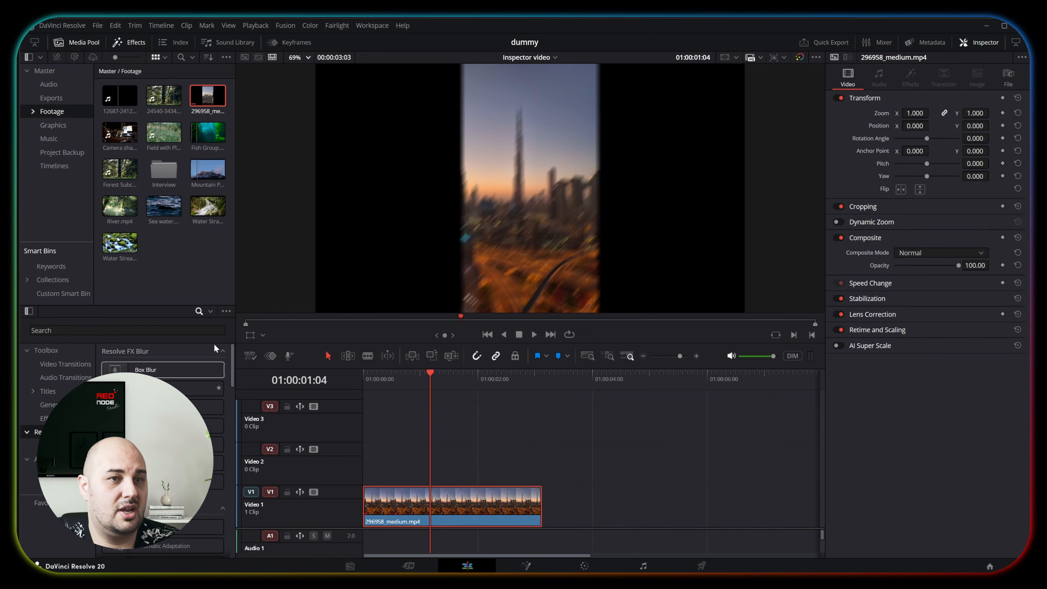
{"action": "left_click", "coordinate": [194, 329]}
{"action": "type", "text": "blank"}
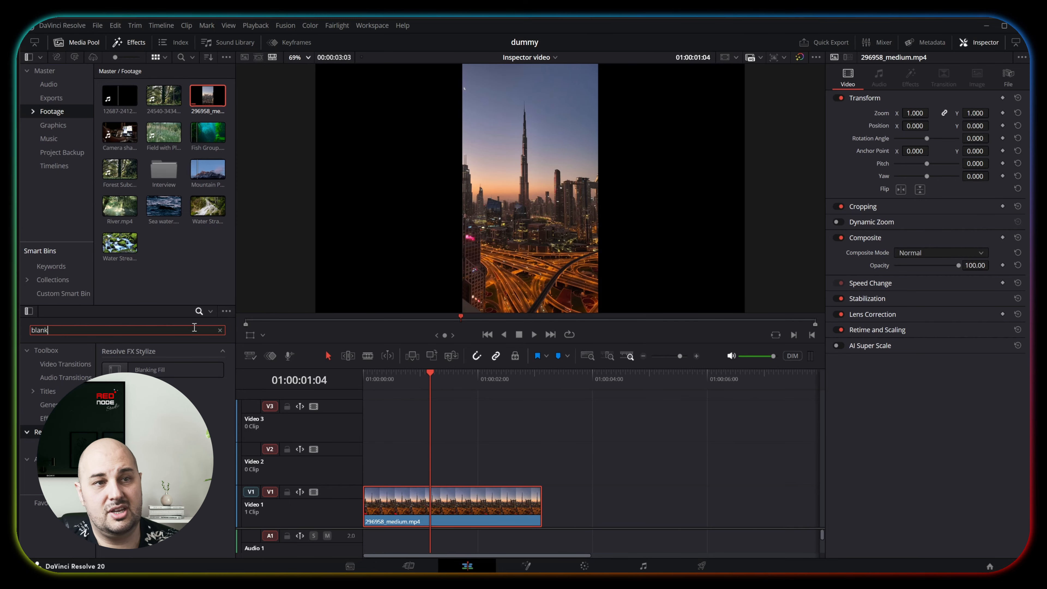
{"action": "left_click_drag", "start_coordinate": [157, 369], "coordinate": [452, 503]}
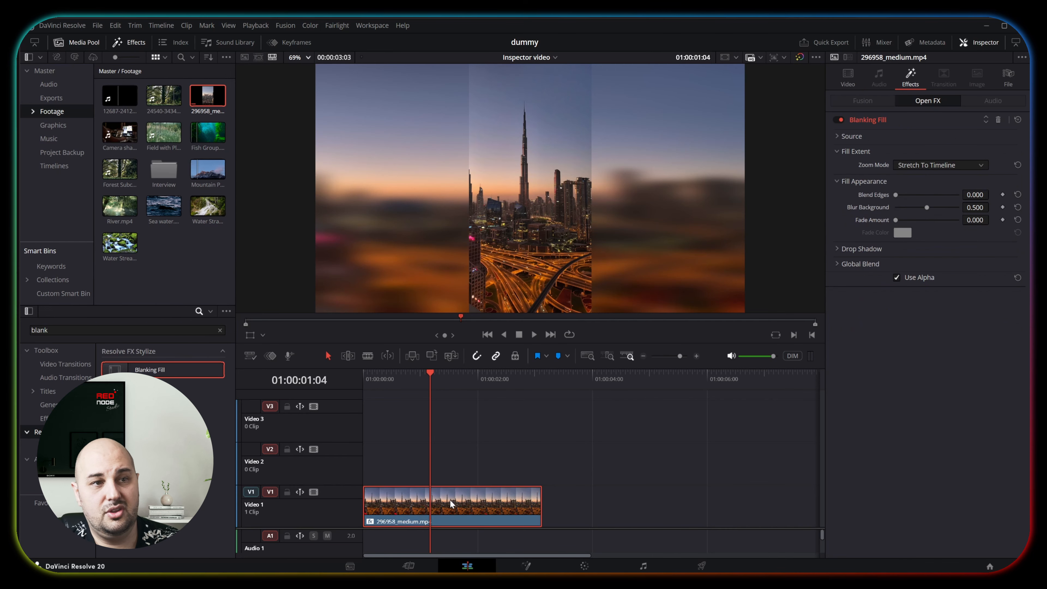
Set Blanking Fill's source Zoom to 1.039, then try the crop adjustments and undo them
{"action": "left_click", "coordinate": [845, 136]}
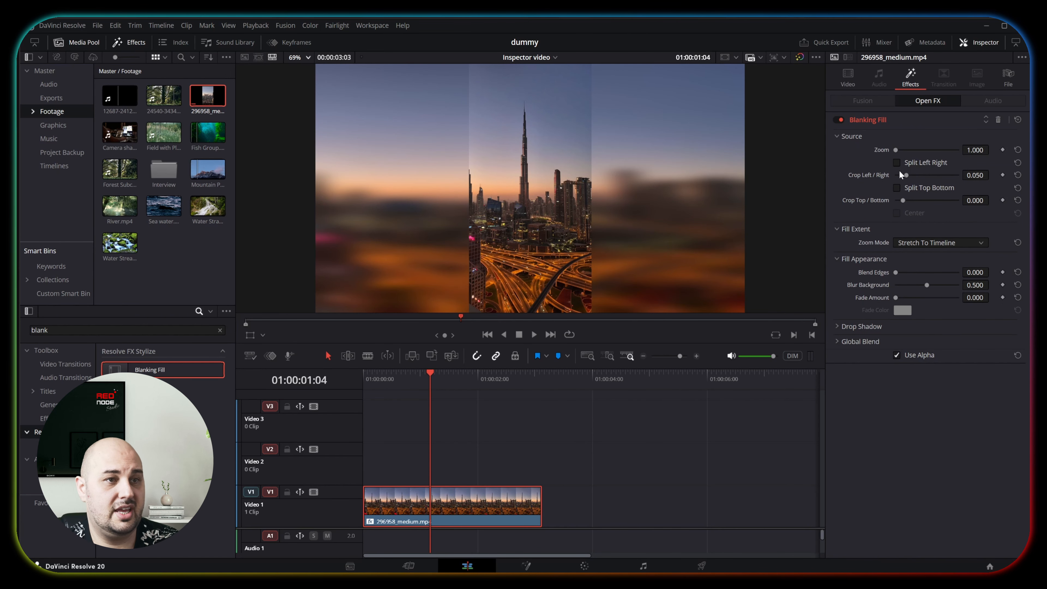
{"action": "left_click_drag", "start_coordinate": [897, 152], "coordinate": [897, 153]}
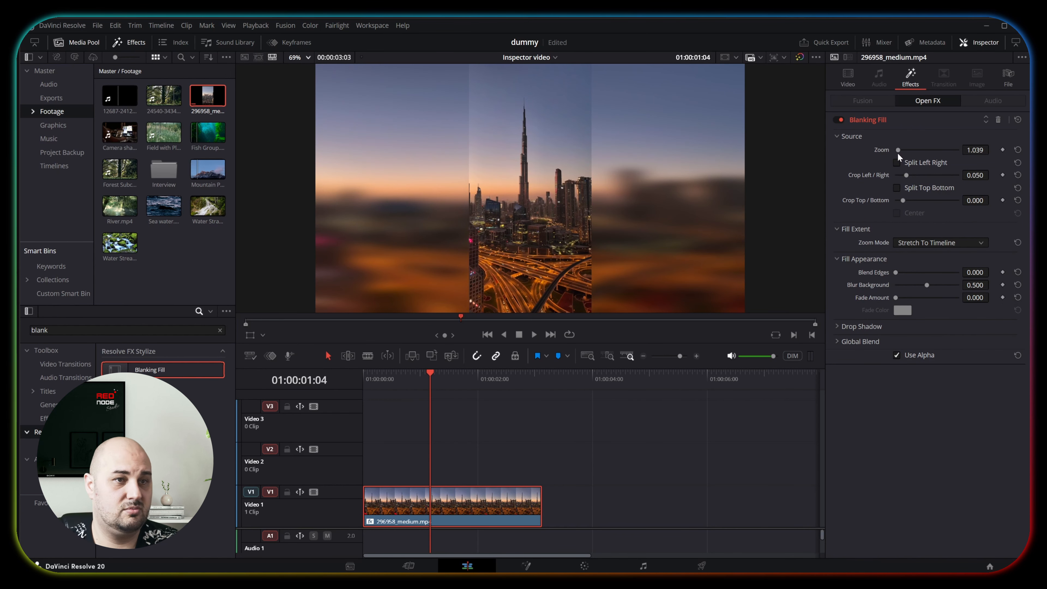
{"action": "left_click_drag", "start_coordinate": [909, 175], "coordinate": [901, 200]}
{"action": "key", "text": "ctrl+z"}
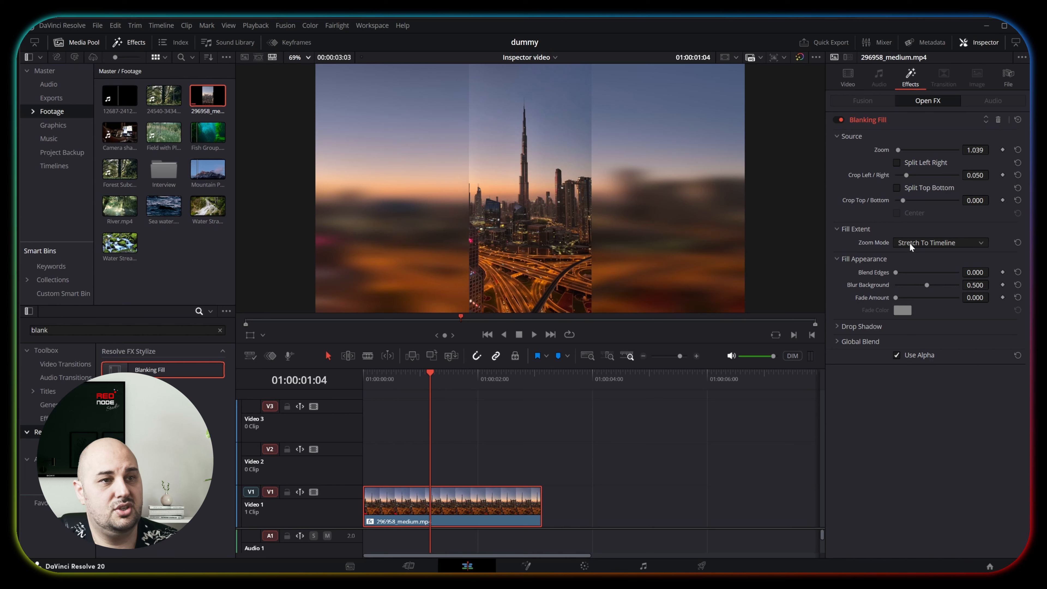
Set Blanking Fill's Zoom Mode to Zoom To Timeline, with Blend Edges 0.000, Blur Background 0.318 and Fade Amount 0.240
{"action": "left_click", "coordinate": [909, 243]}
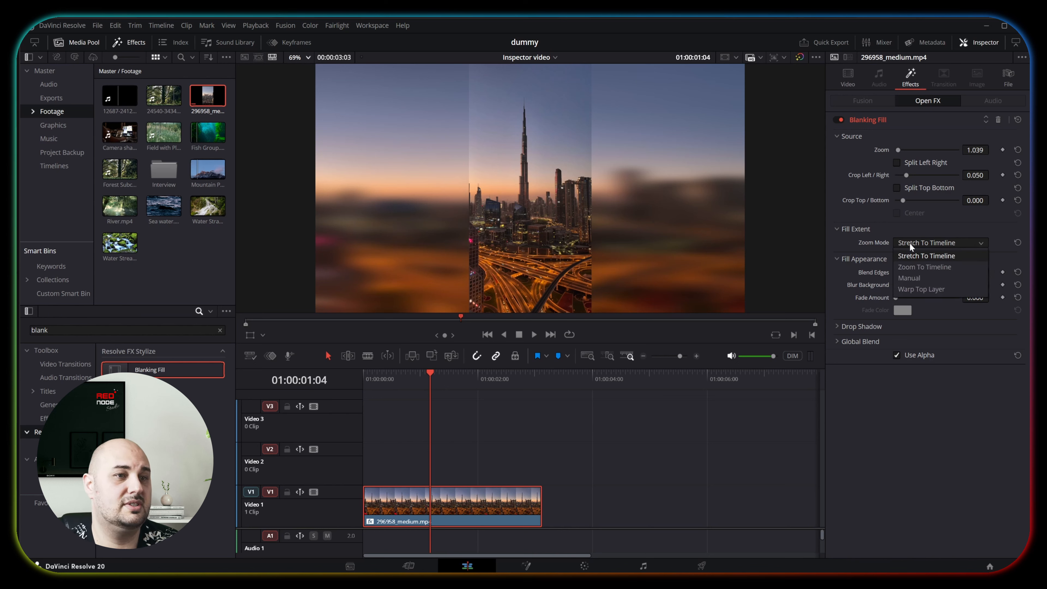
{"action": "left_click", "coordinate": [930, 254]}
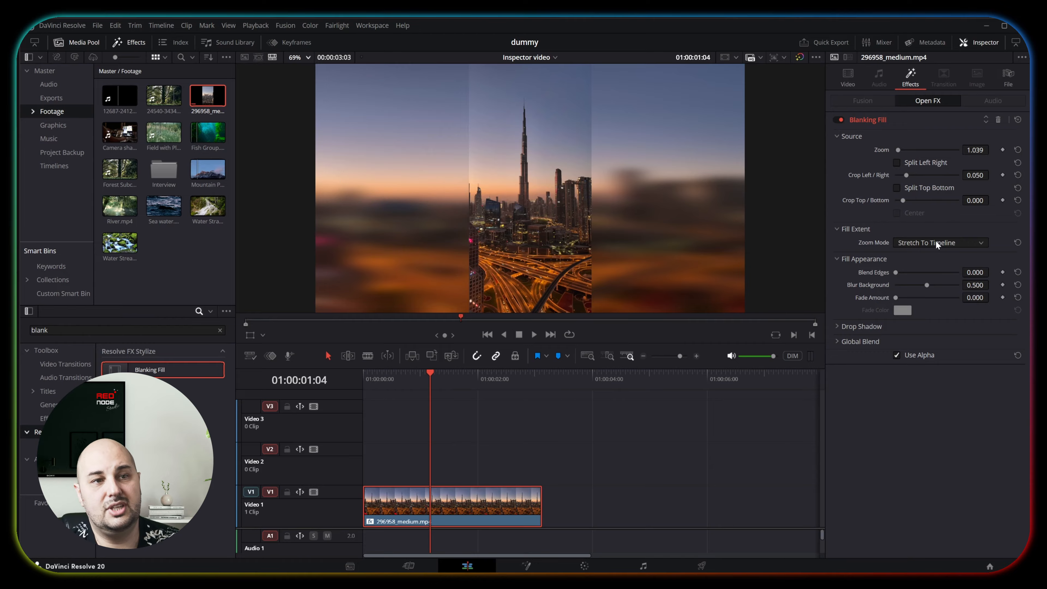
{"action": "left_click", "coordinate": [935, 241]}
{"action": "left_click", "coordinate": [938, 267]}
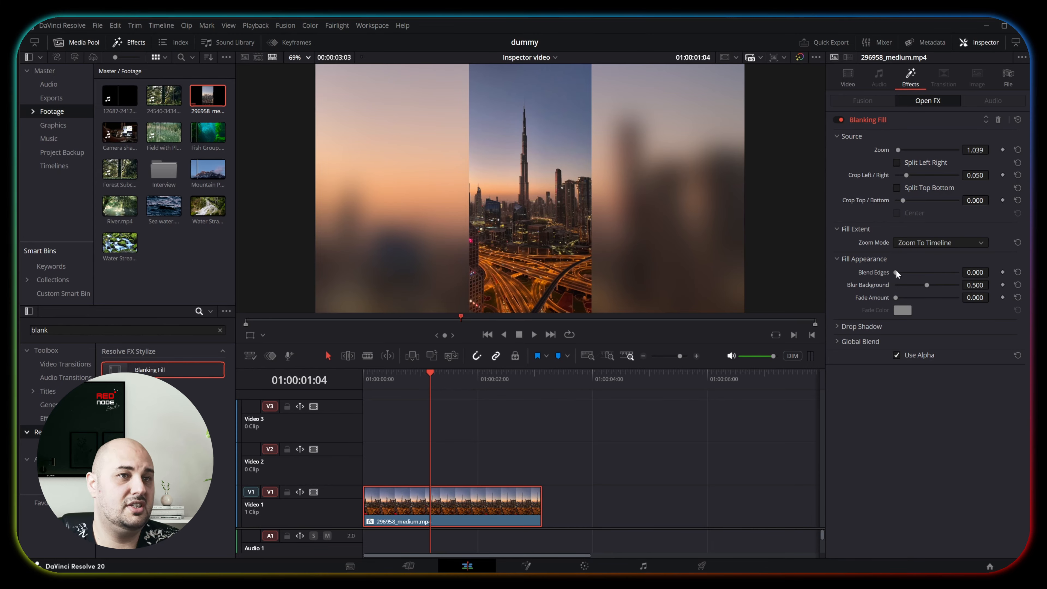
{"action": "mouse_move", "coordinate": [902, 271]}
{"action": "left_mouse_down"}
{"action": "mouse_move", "coordinate": [945, 274]}
{"action": "mouse_move", "coordinate": [893, 271]}
{"action": "left_mouse_up"}
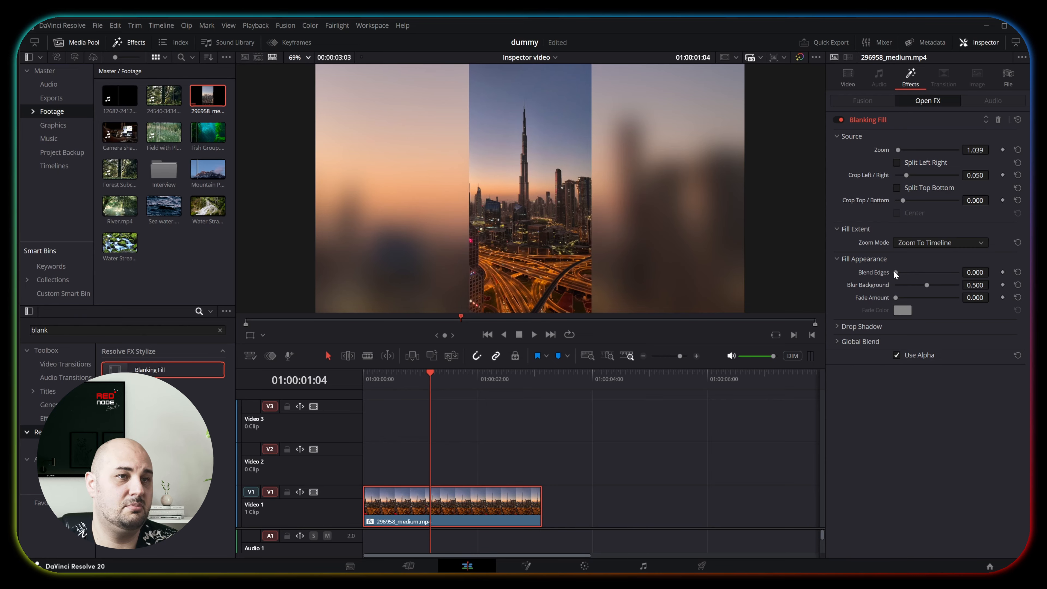
{"action": "left_click_drag", "start_coordinate": [926, 284], "coordinate": [907, 296]}
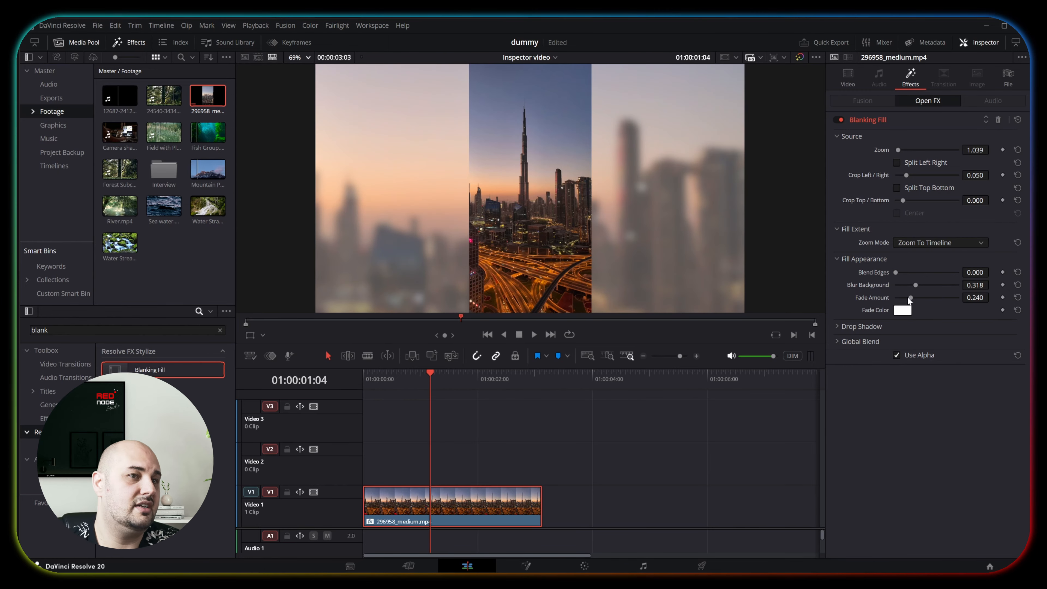
Change Blanking Fill's Fade Color to black (#000000) and increase the Fade Amount
{"action": "left_click", "coordinate": [902, 312]}
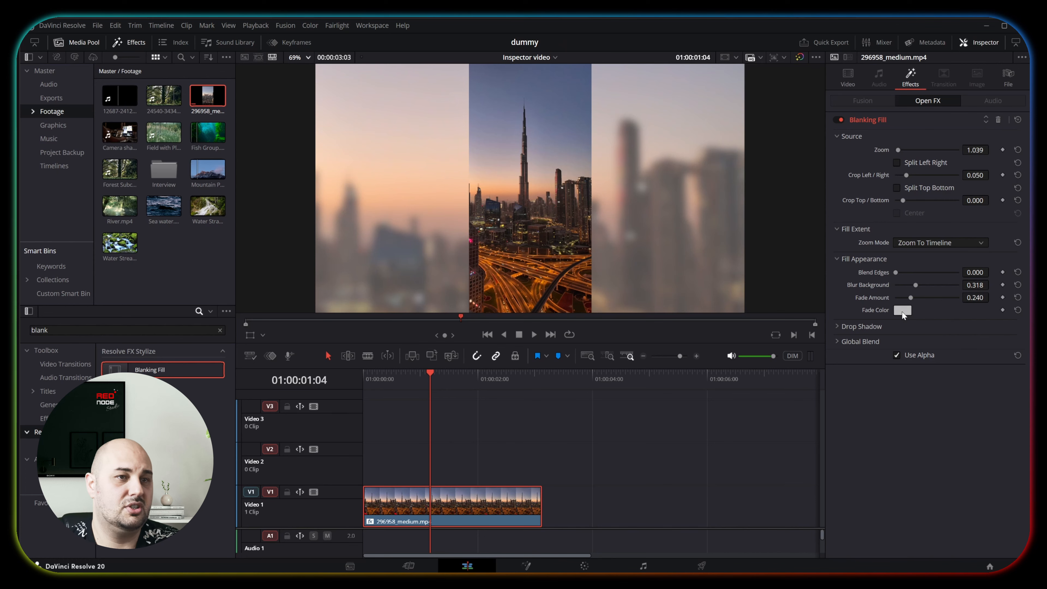
{"action": "left_click_drag", "start_coordinate": [644, 269], "coordinate": [639, 315]}
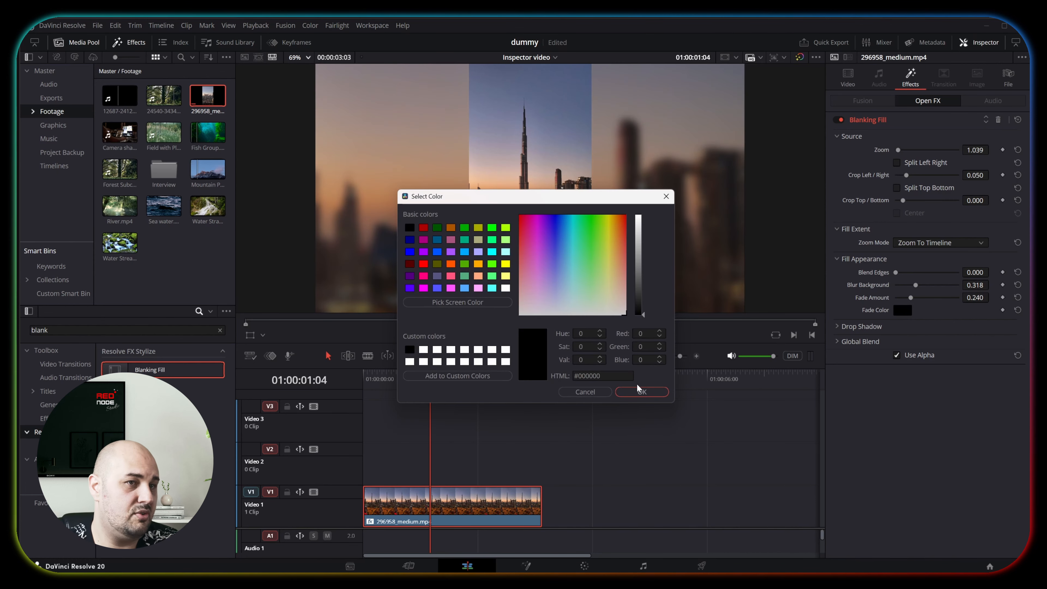
{"action": "left_click", "coordinate": [639, 391]}
{"action": "mouse_move", "coordinate": [912, 300]}
{"action": "left_mouse_down"}
{"action": "mouse_move", "coordinate": [902, 303]}
{"action": "mouse_move", "coordinate": [927, 301]}
{"action": "left_mouse_up"}
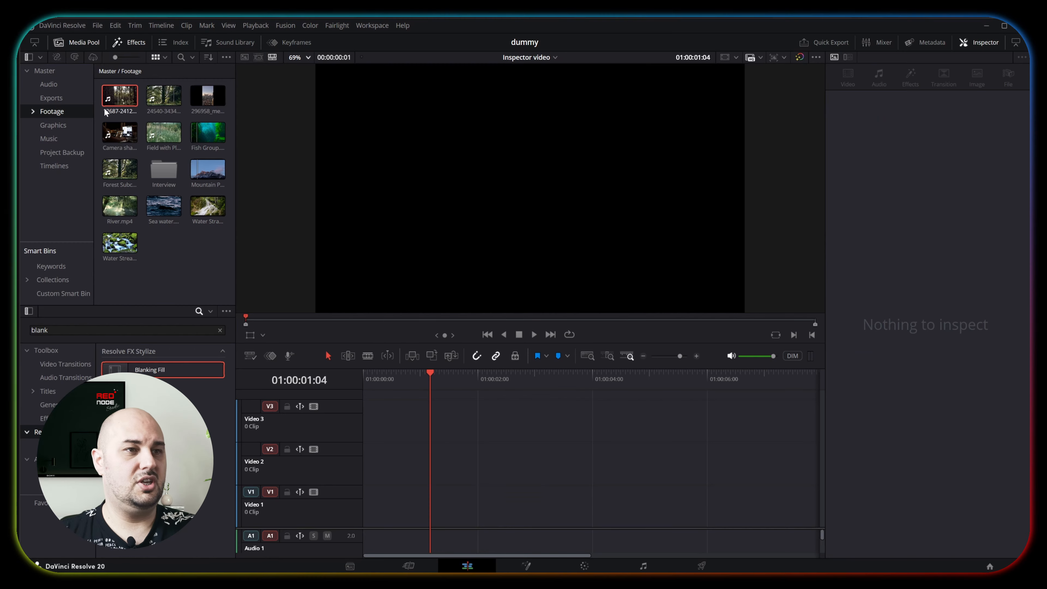
{"action": "left_click_drag", "start_coordinate": [119, 95], "coordinate": [350, 505]}
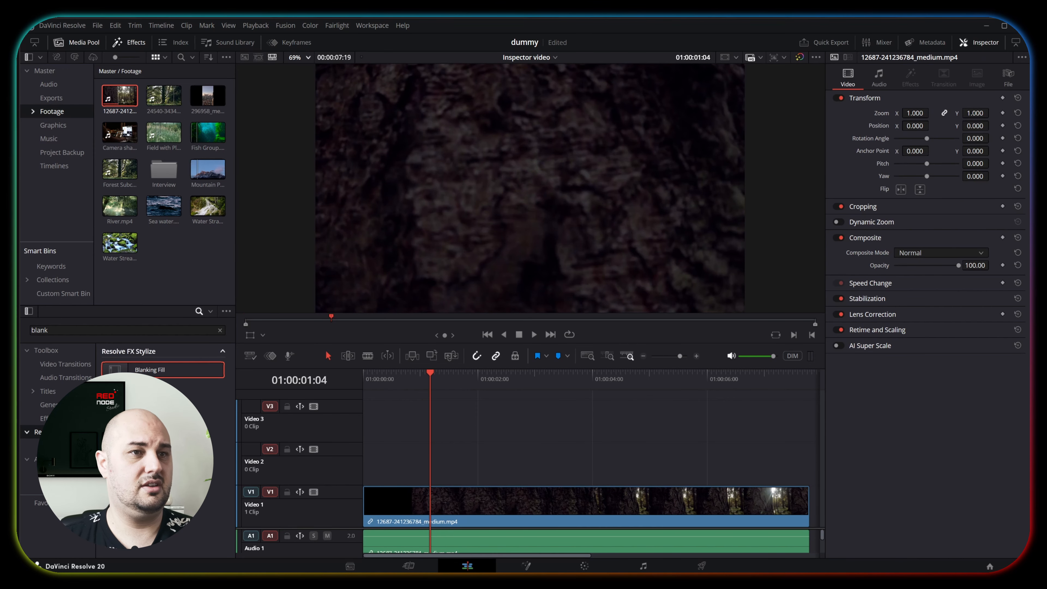
{"action": "double_click", "coordinate": [118, 331]}
{"action": "type", "text": "camera"}
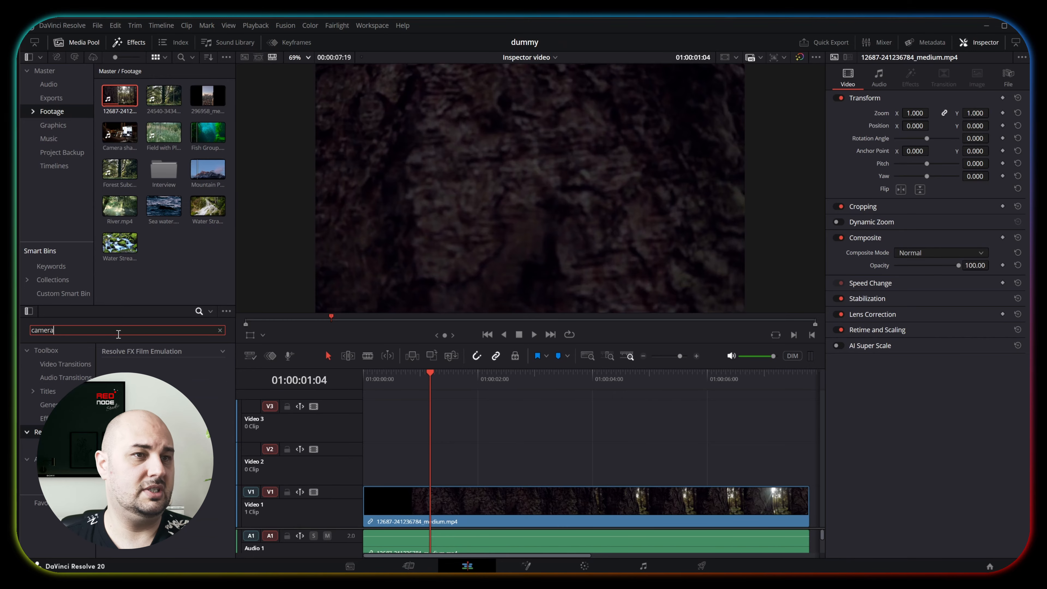
{"action": "type", "text": " shake"}
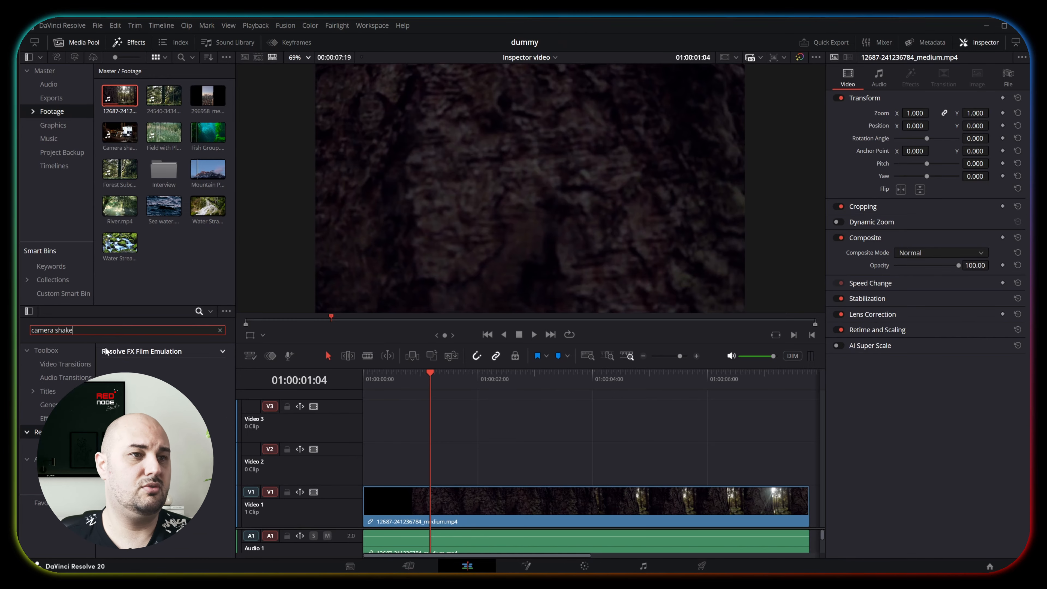
{"action": "left_click", "coordinate": [225, 351]}
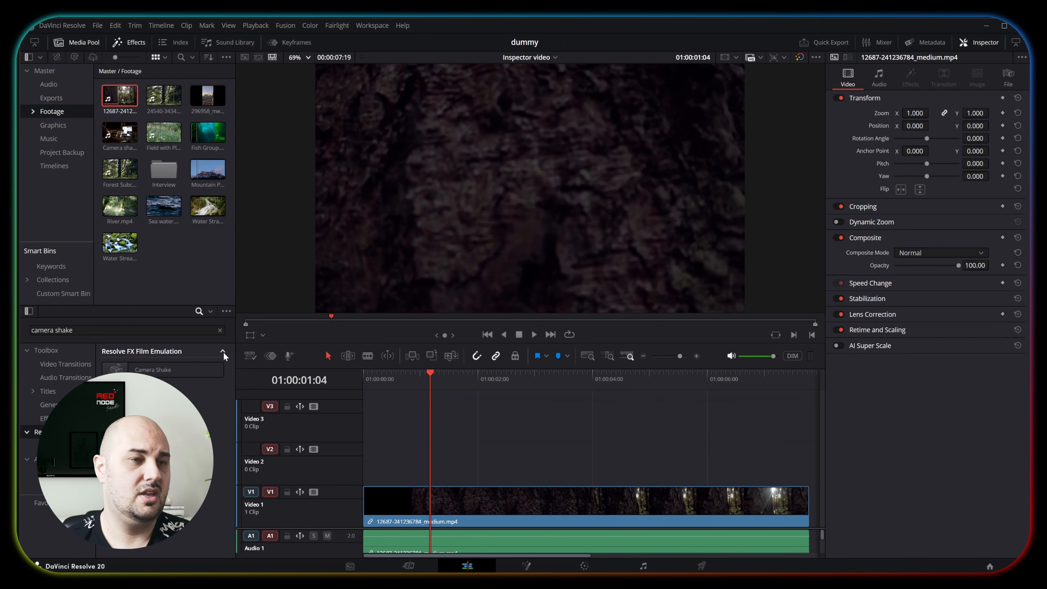
{"action": "left_click_drag", "start_coordinate": [173, 371], "coordinate": [478, 512]}
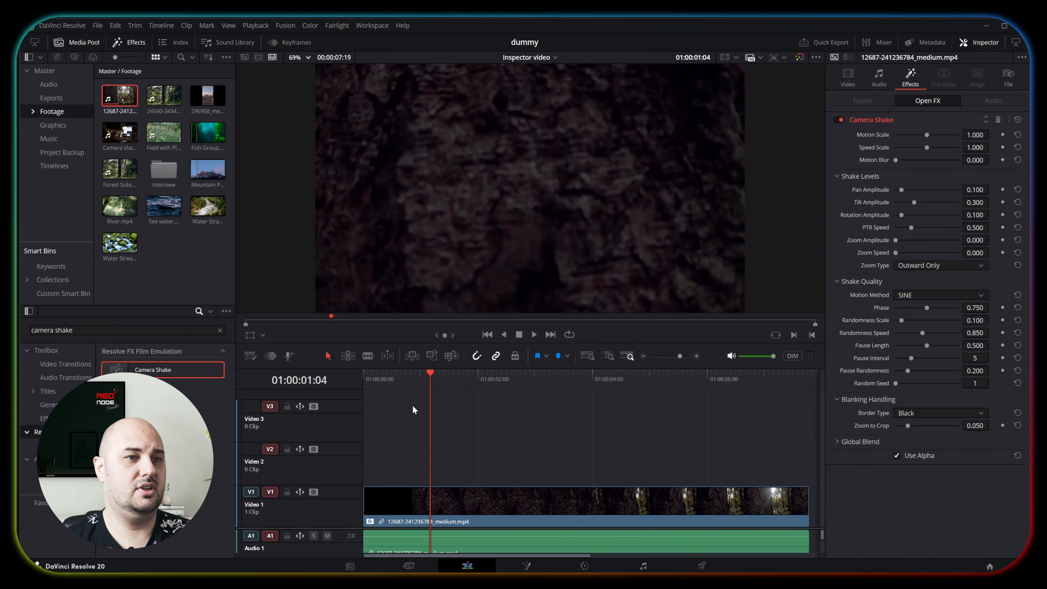
Play back the camera shake on the forest clip and set its Motion Scale to 1.194
{"action": "left_click", "coordinate": [370, 376]}
{"action": "key", "text": "space"}
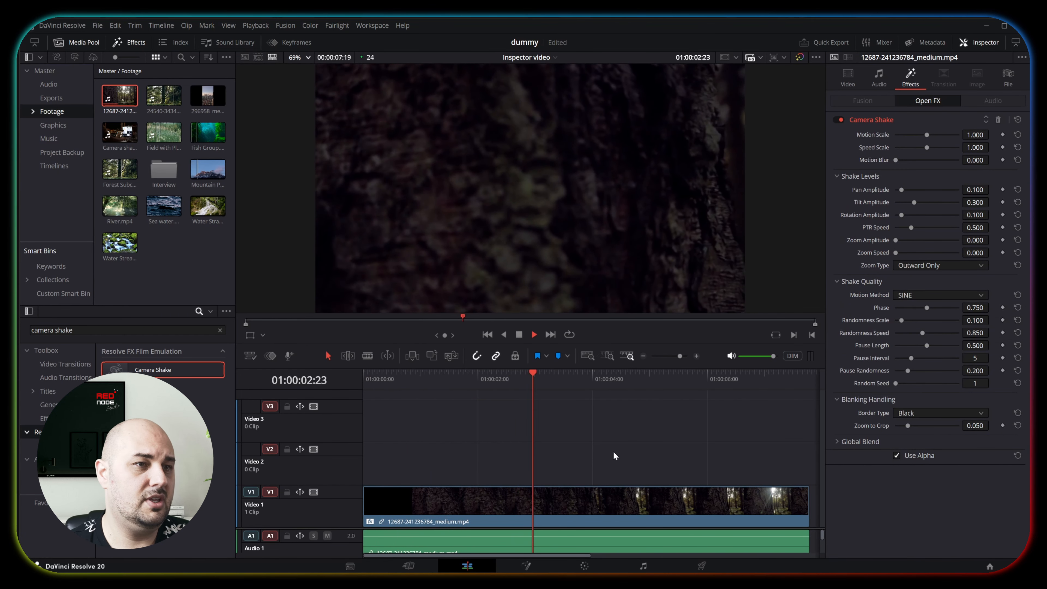
{"action": "scroll", "coordinate": [614, 451], "scroll_direction": "down", "scroll_amount": 1}
{"action": "left_click", "coordinate": [588, 357]}
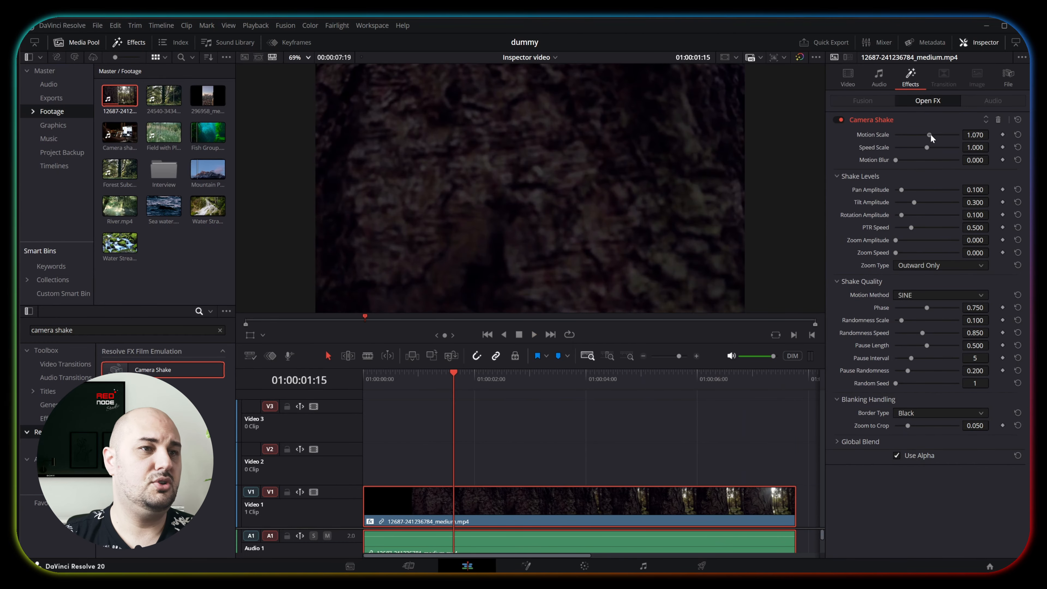
{"action": "left_click_drag", "start_coordinate": [930, 135], "coordinate": [942, 136]}
{"action": "key", "text": "space"}
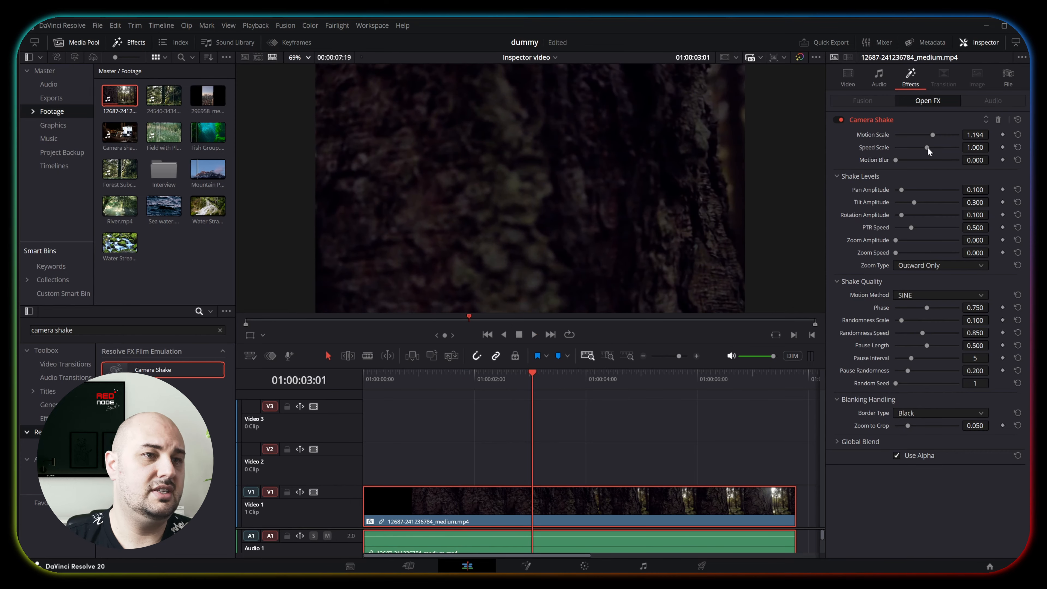
Set Camera Shake's Speed Scale to 1.581 and Motion Blur to 0.310, and play back the clip
{"action": "left_click_drag", "start_coordinate": [928, 147], "coordinate": [944, 150]}
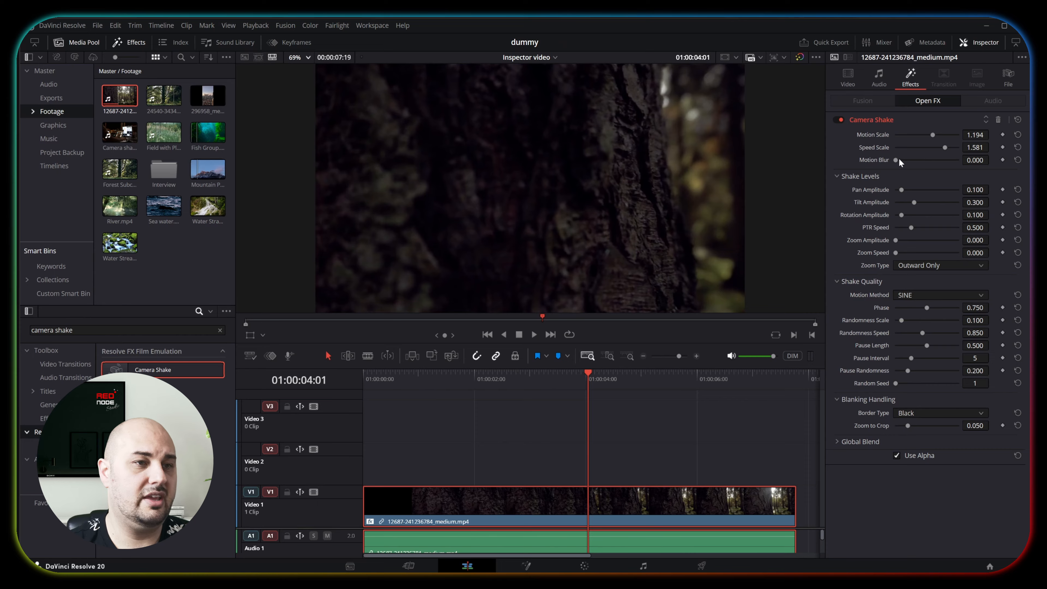
{"action": "left_click_drag", "start_coordinate": [899, 159], "coordinate": [915, 160]}
{"action": "left_click", "coordinate": [424, 382]}
{"action": "key", "text": "space"}
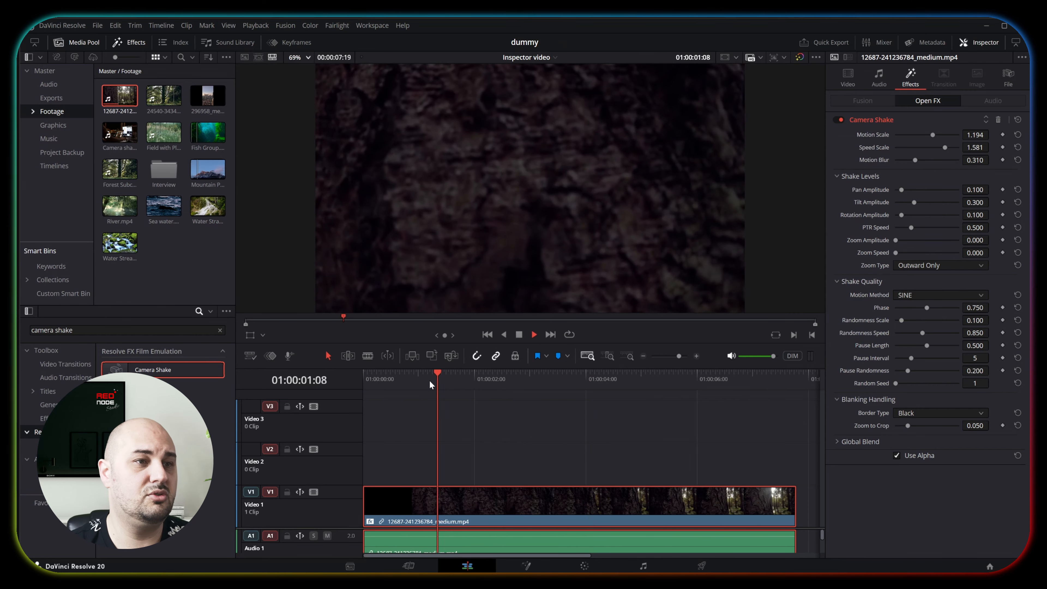
{"action": "key", "text": "space"}
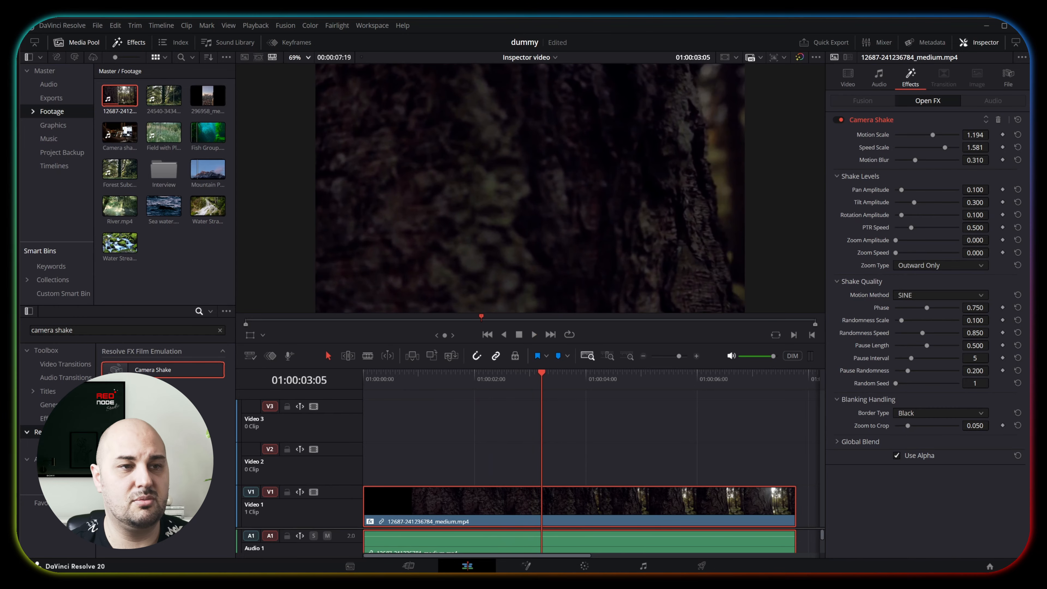
Set Camera Shake's Pan Amplitude to 0.419 and play back the clip
{"action": "left_click_drag", "start_coordinate": [901, 190], "coordinate": [917, 194]}
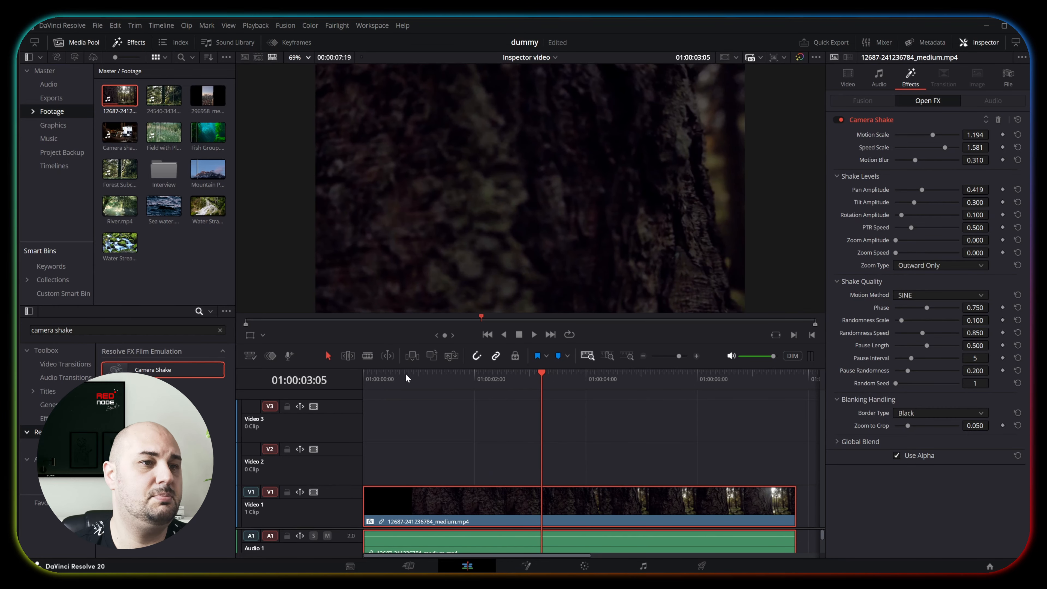
{"action": "left_click", "coordinate": [424, 379]}
{"action": "key", "text": "space"}
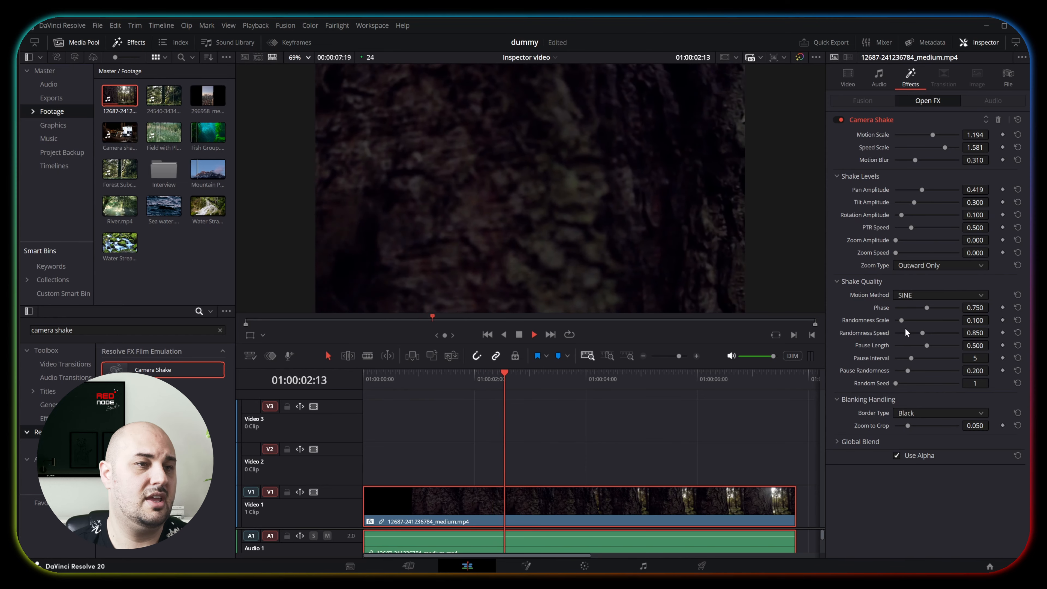
Set Camera Shake's Tilt Amplitude to 0.705 and Rotation Amplitude to 0.457, playing back the clip after each change
{"action": "key", "text": "space"}
{"action": "left_click_drag", "start_coordinate": [914, 202], "coordinate": [940, 203]}
{"action": "key", "text": "space"}
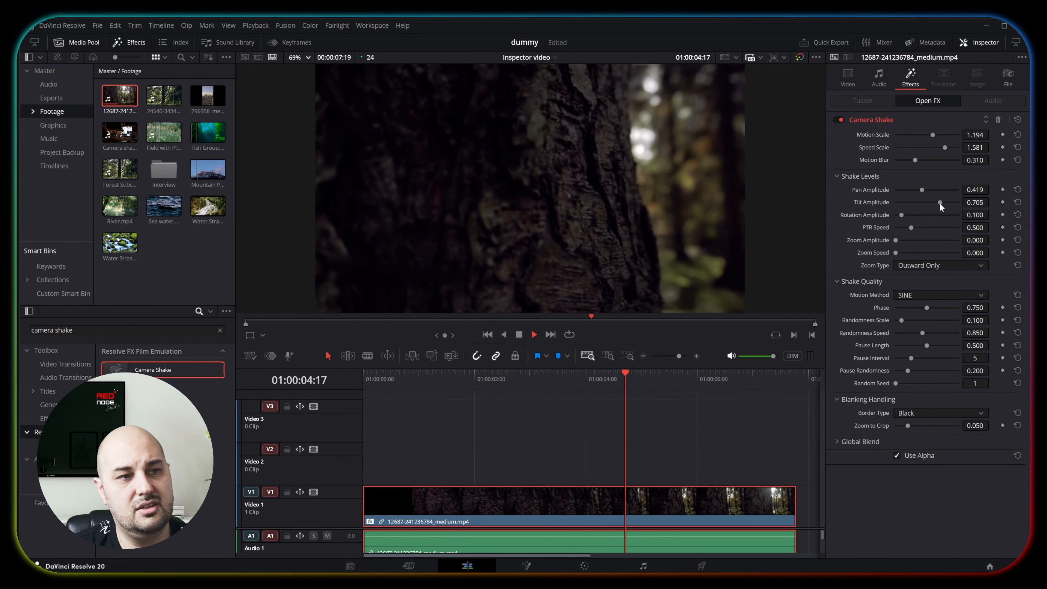
{"action": "key", "text": "space"}
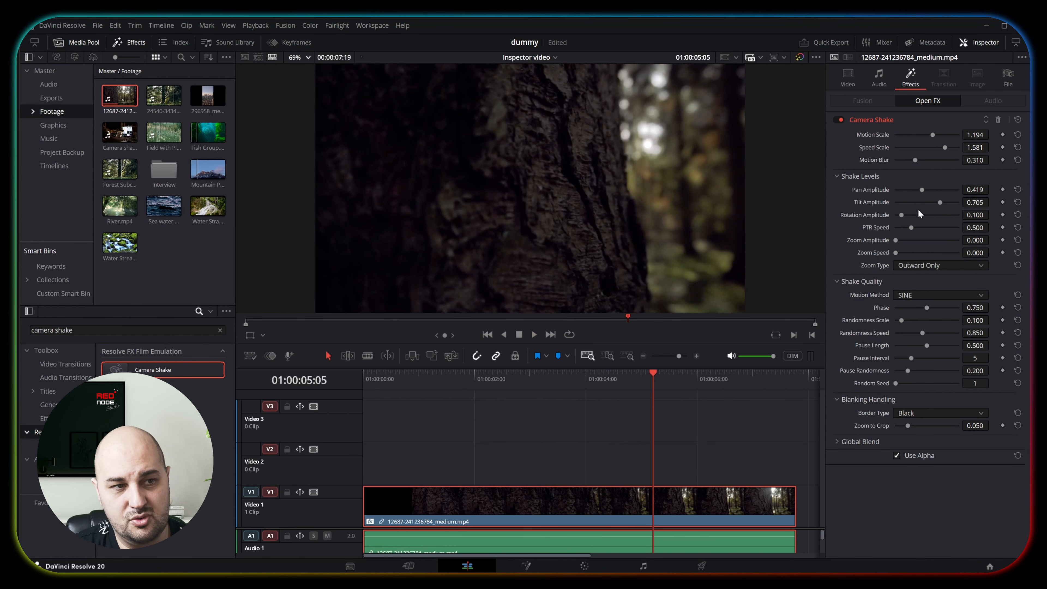
{"action": "left_click_drag", "start_coordinate": [902, 214], "coordinate": [924, 217]}
{"action": "key", "text": "space"}
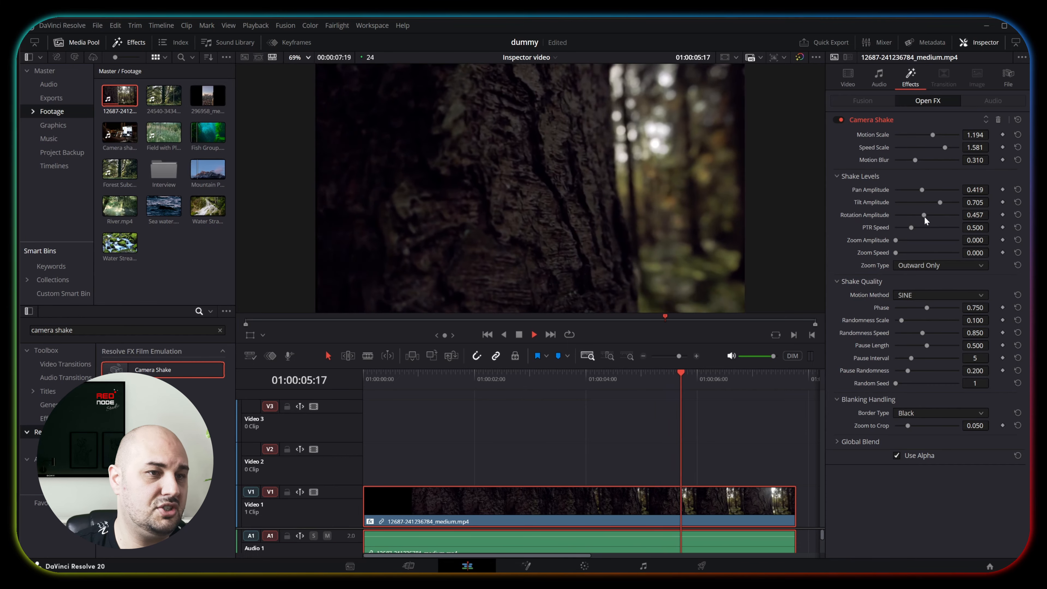
{"action": "key", "text": "space"}
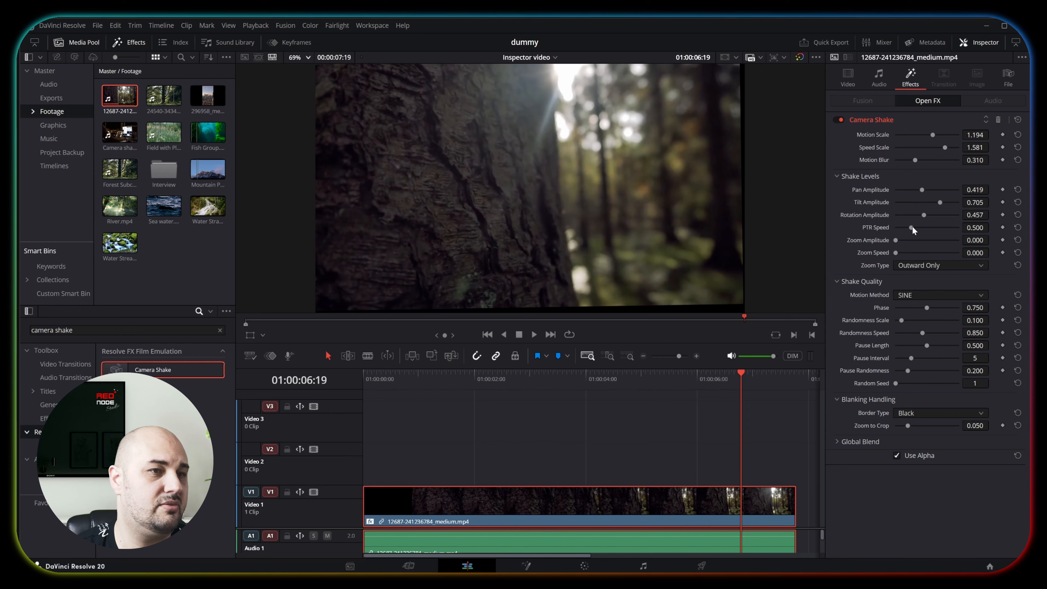
Set Camera Shake's PTR Speed to 0.822 and play back the clip from 01:00:01:10
{"action": "left_click_drag", "start_coordinate": [912, 226], "coordinate": [921, 226]}
{"action": "left_click", "coordinate": [442, 381]}
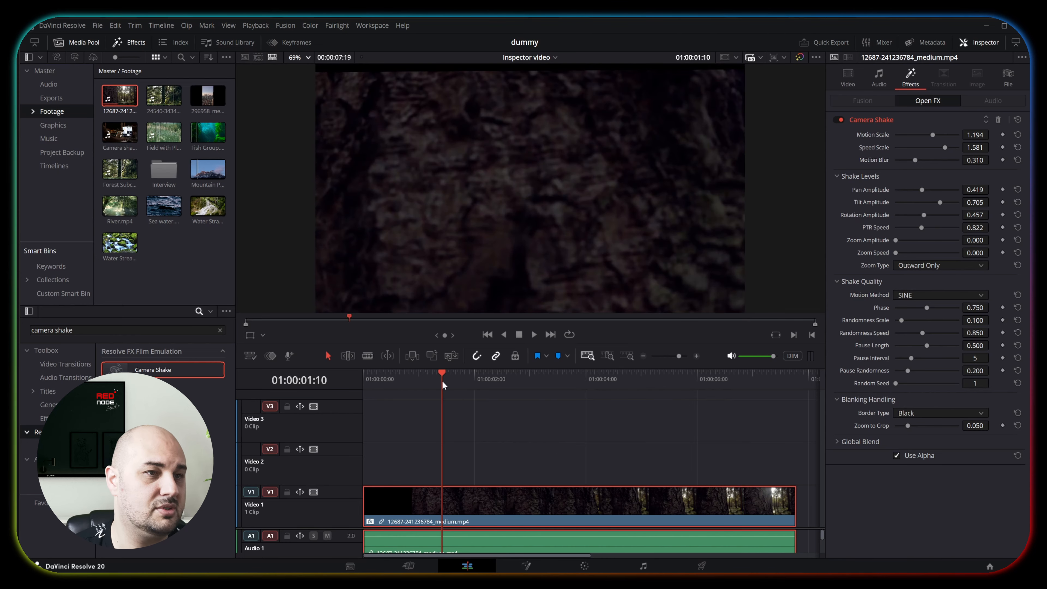
{"action": "key", "text": "space"}
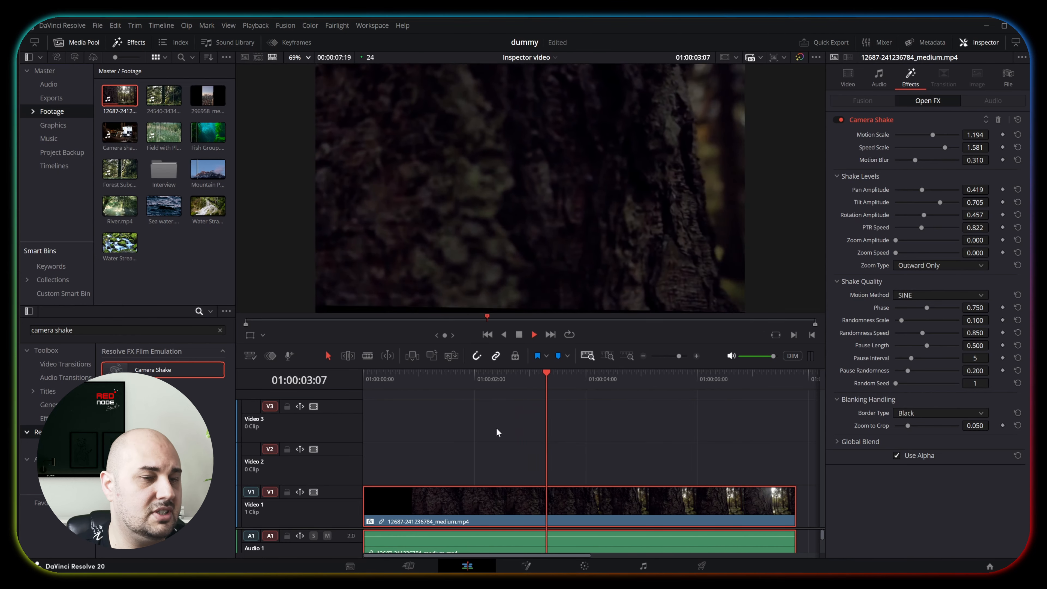